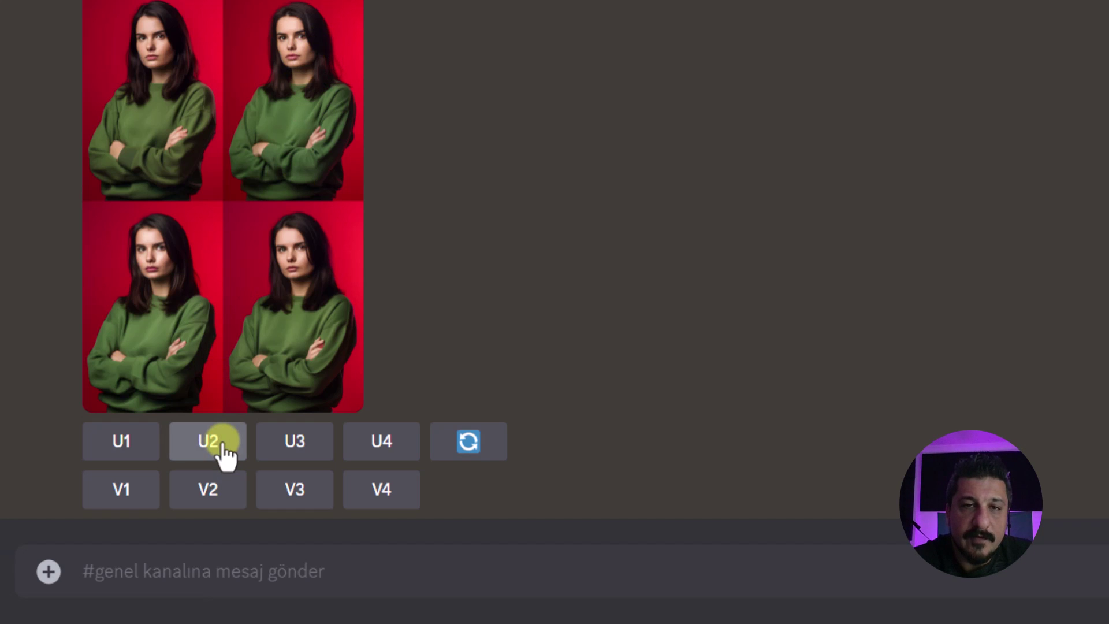
- Upscale the second portrait of the woman in the green sweatshirt and preview the enlarged result
left_click(222, 443)
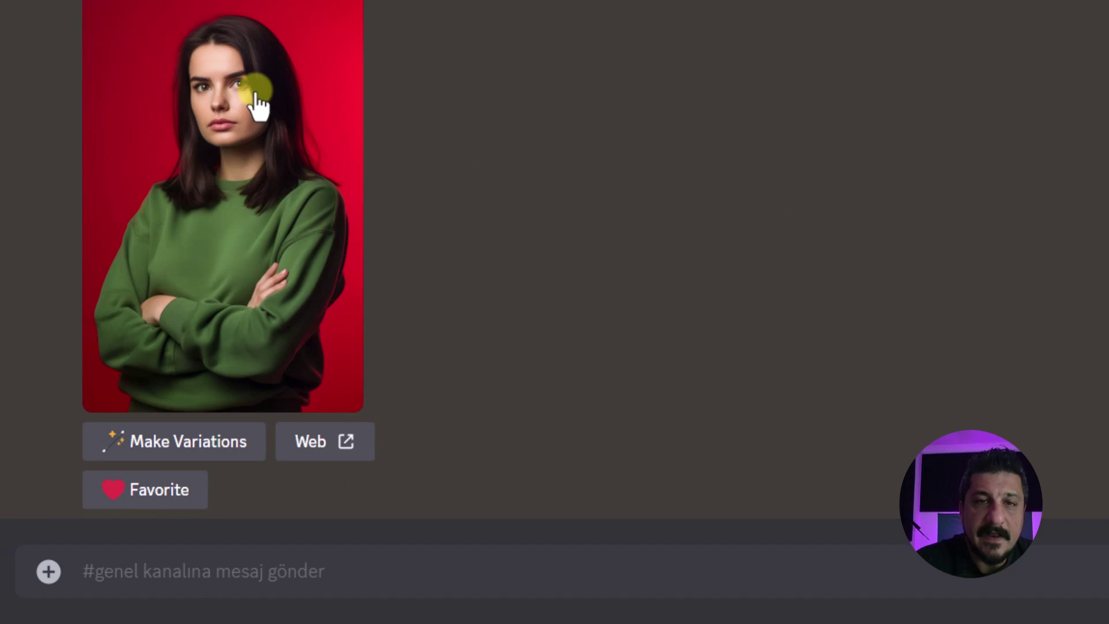
left_click(256, 100)
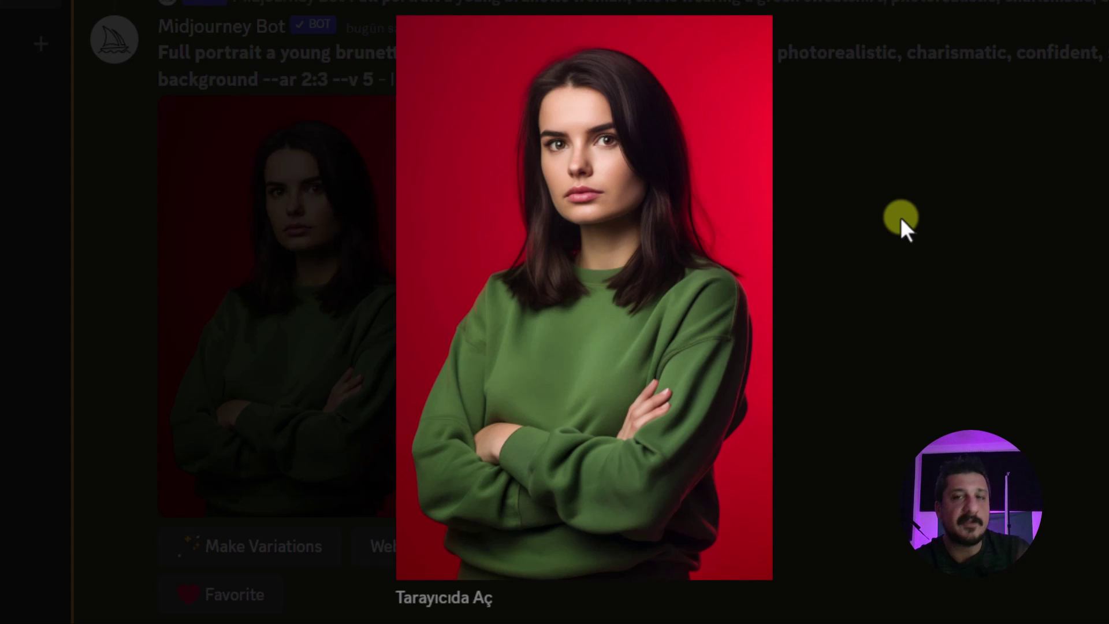
left_click(901, 220)
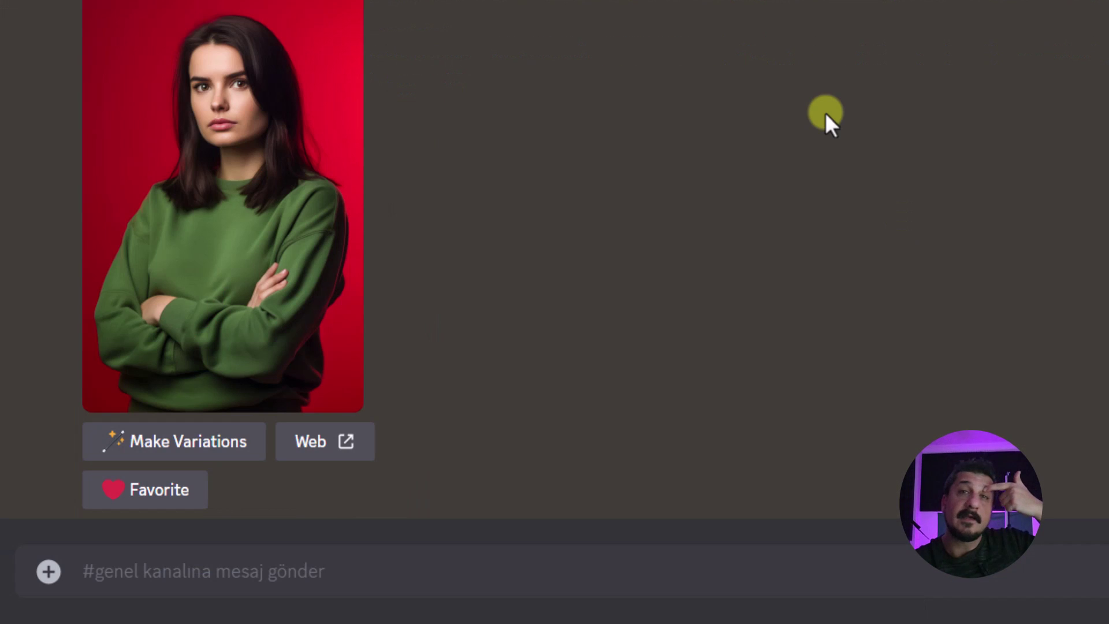
left_click(151, 149)
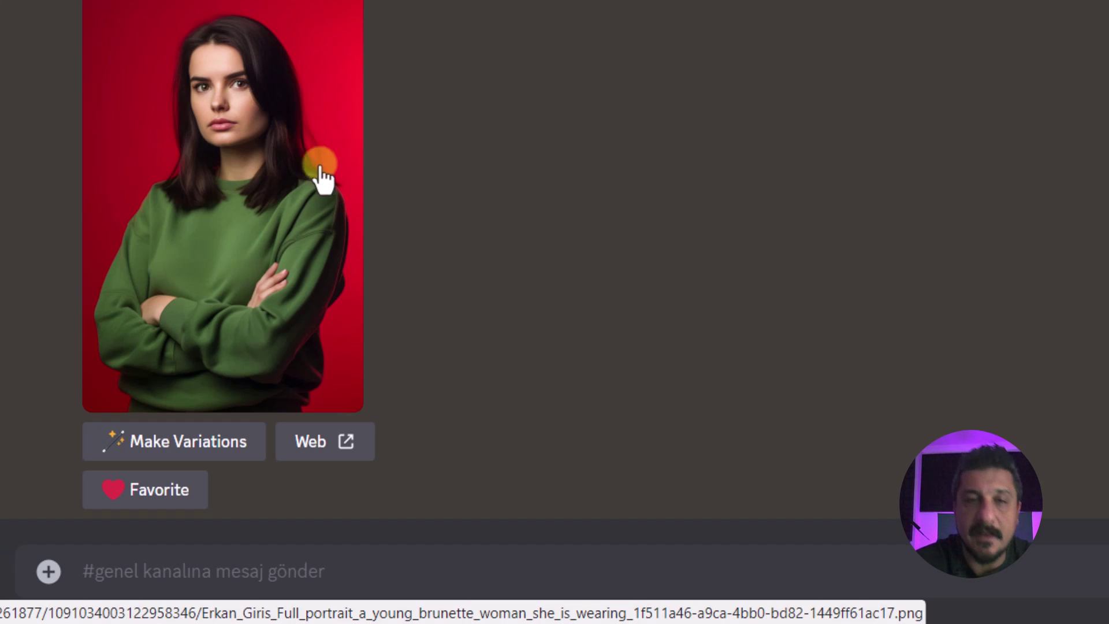
- Open the upscaled portrait at full size in the browser and save the image
left_click(237, 102)
left_click(367, 492)
right_click(416, 2)
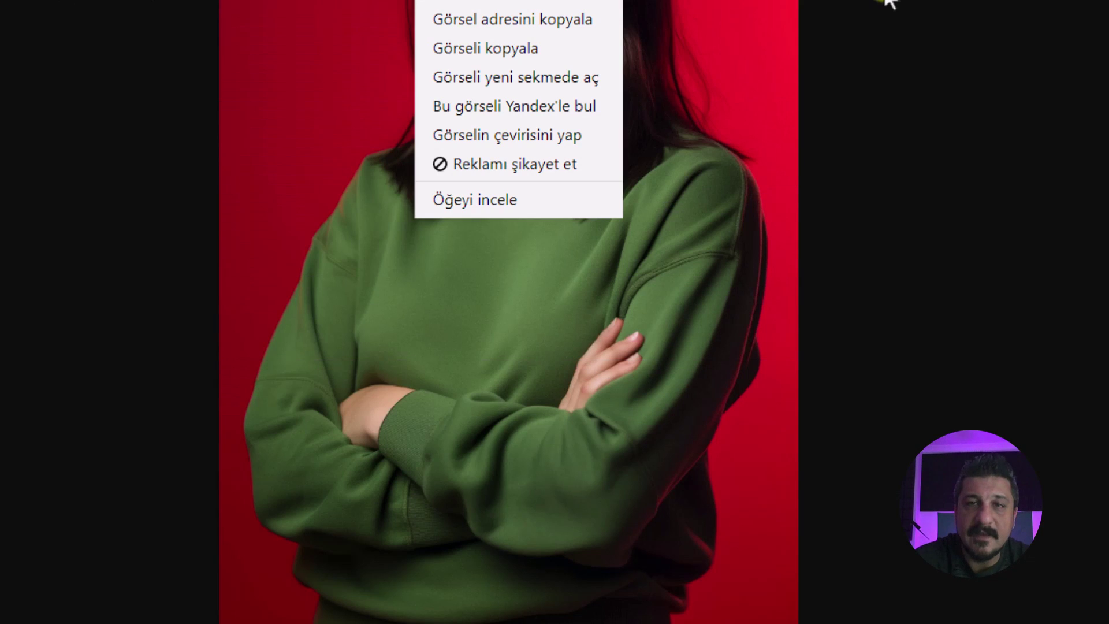
key("Escape")
scroll(508, 312, "up", 2)
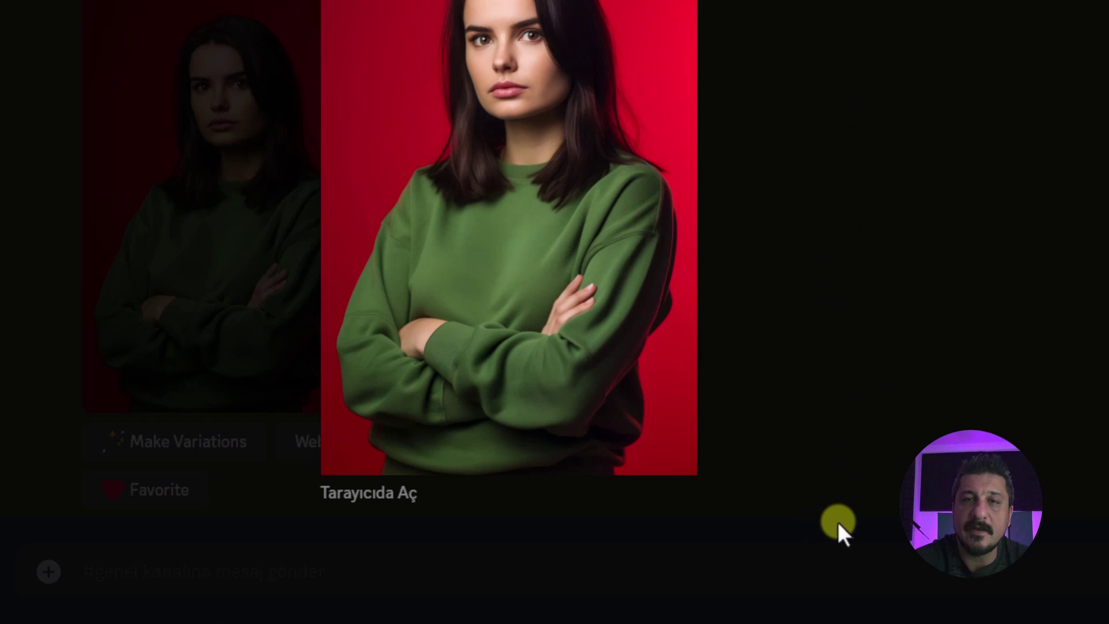
- Search Google for "adobe express remove background tool"
type("adobe")
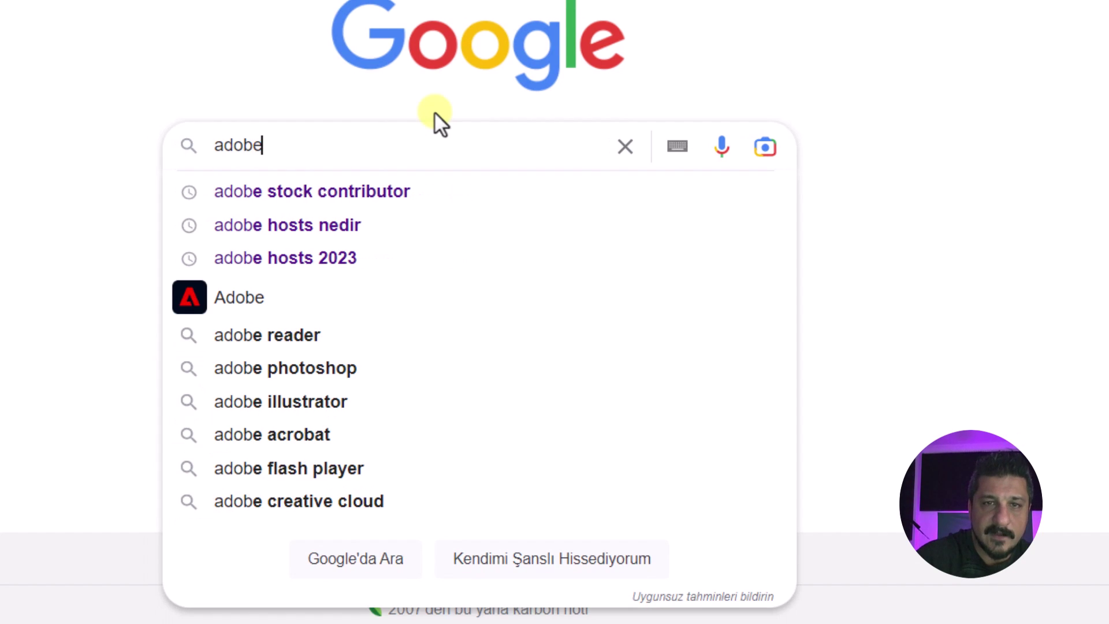
type(" expr")
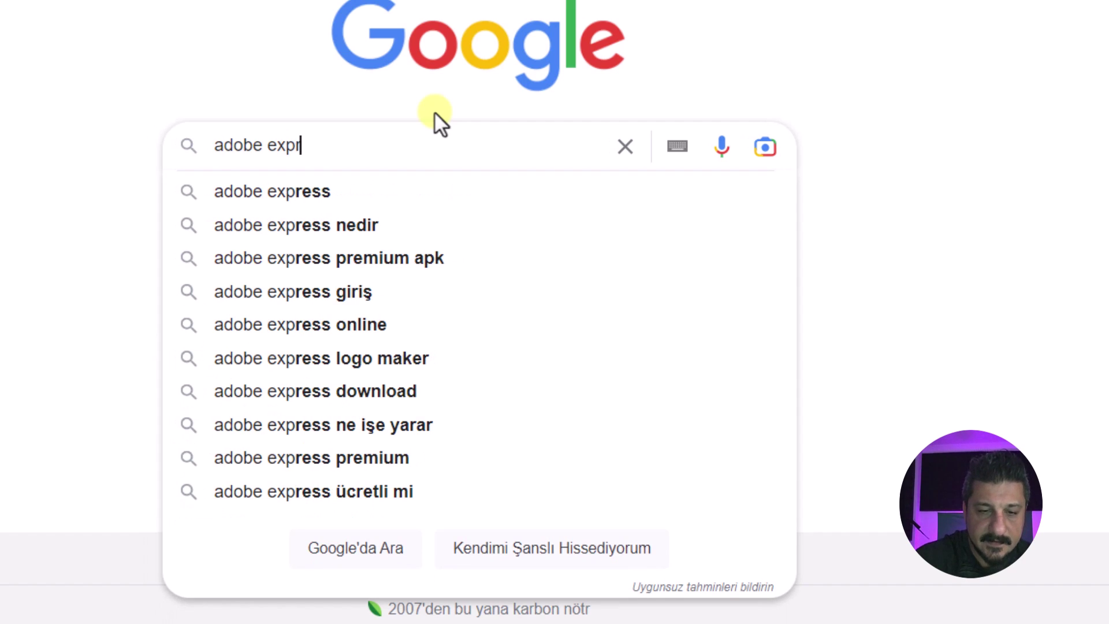
type("ess tool ")
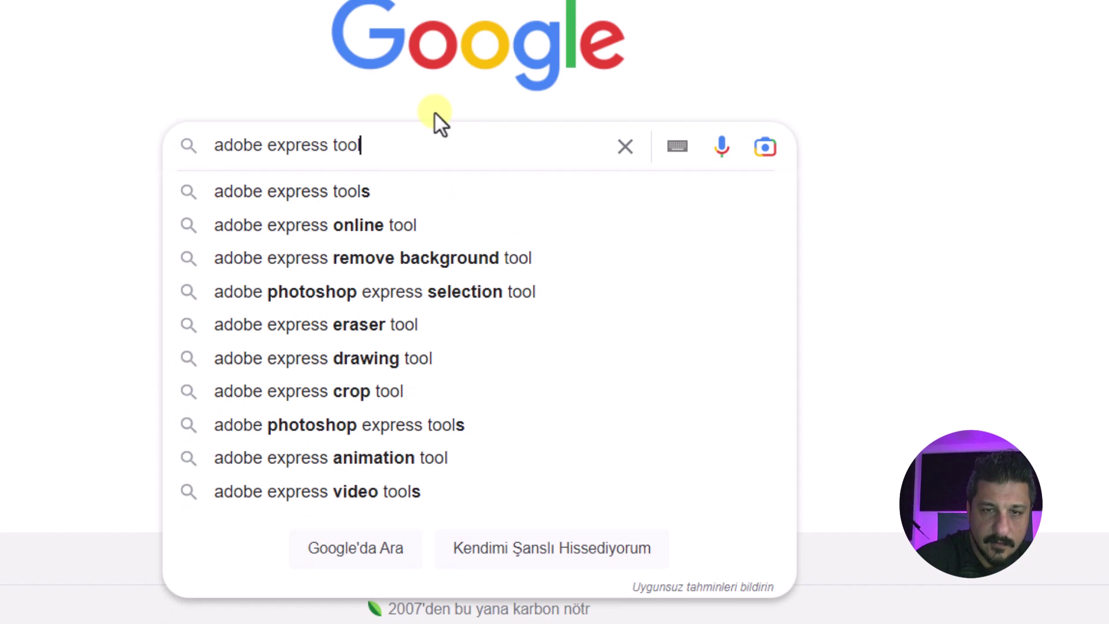
type("backgroun")
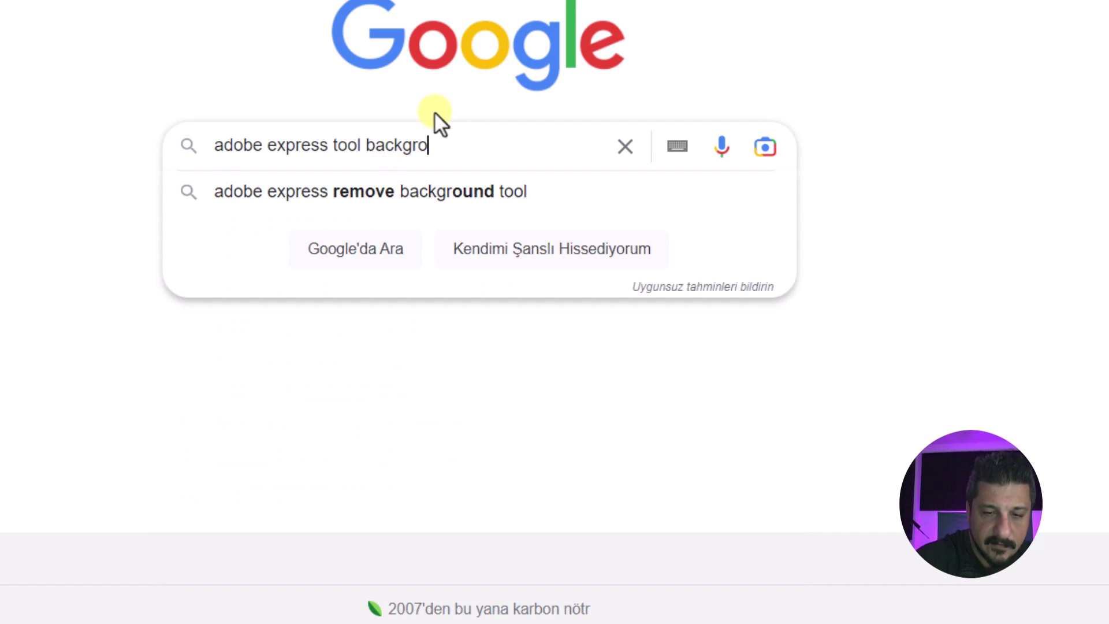
type("d re")
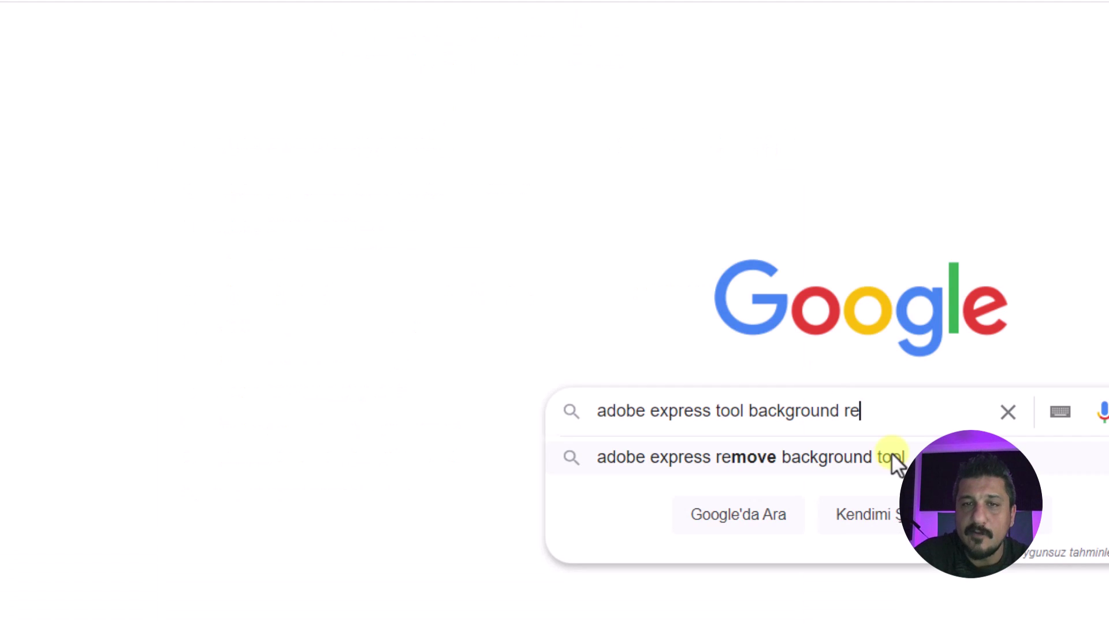
left_click(892, 452)
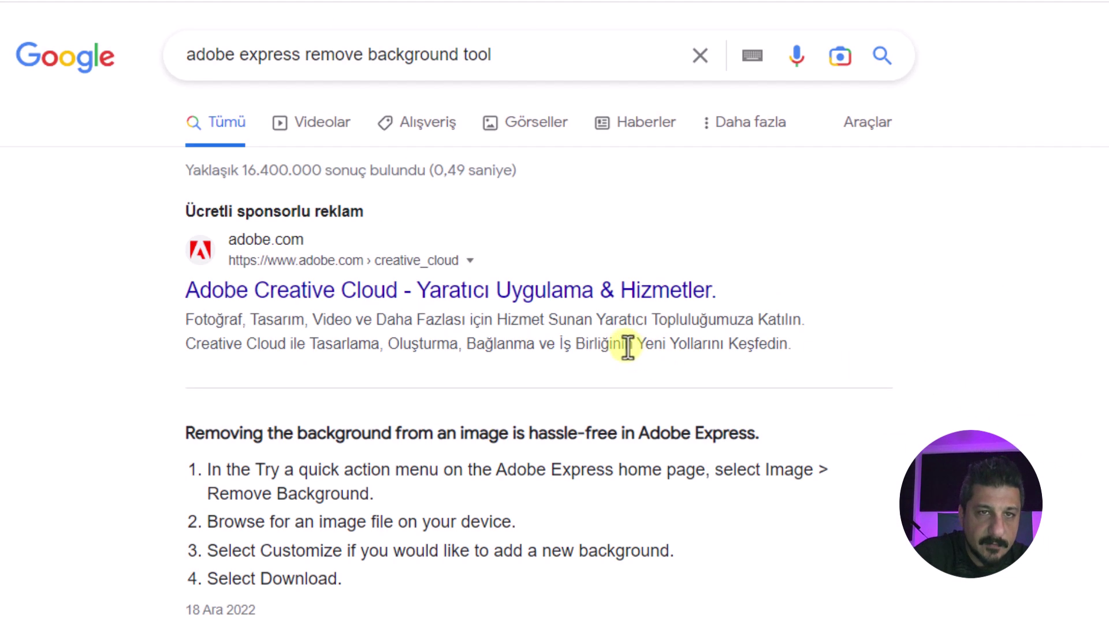
- Open Adobe Express's Free Image Background Remover from the results and upload the saved portrait
scroll(617, 304, "down", 5)
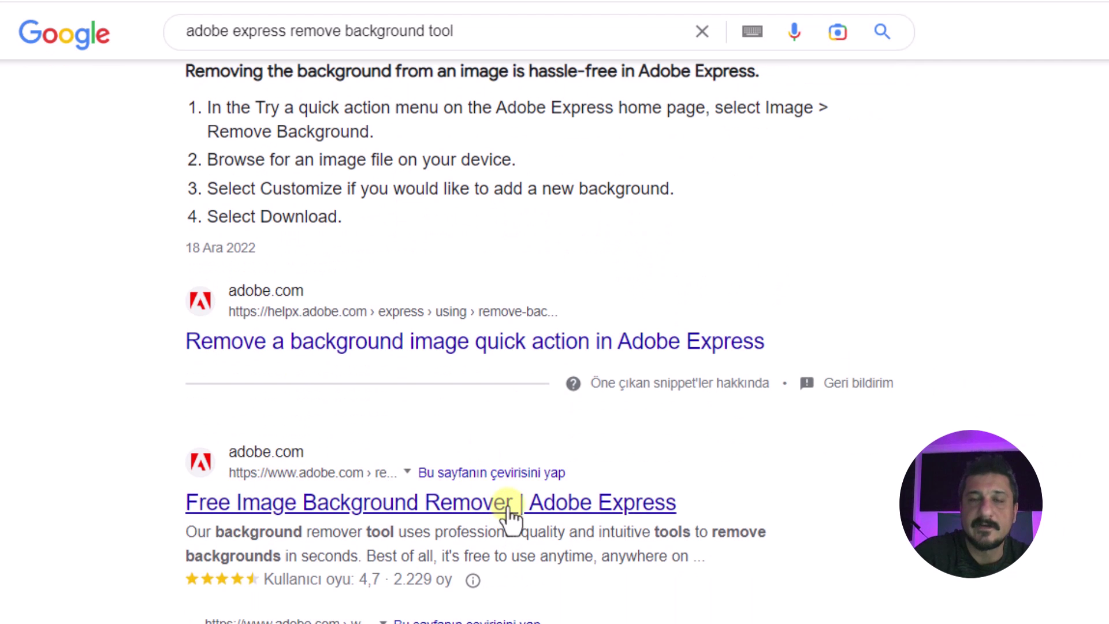
left_click(379, 322)
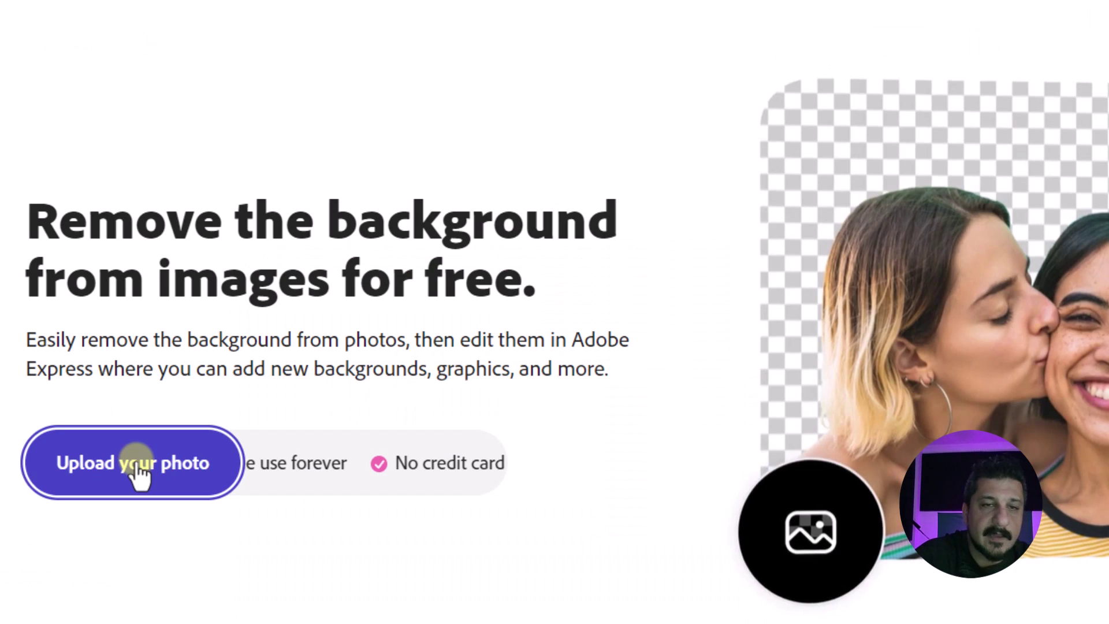
left_click(137, 466)
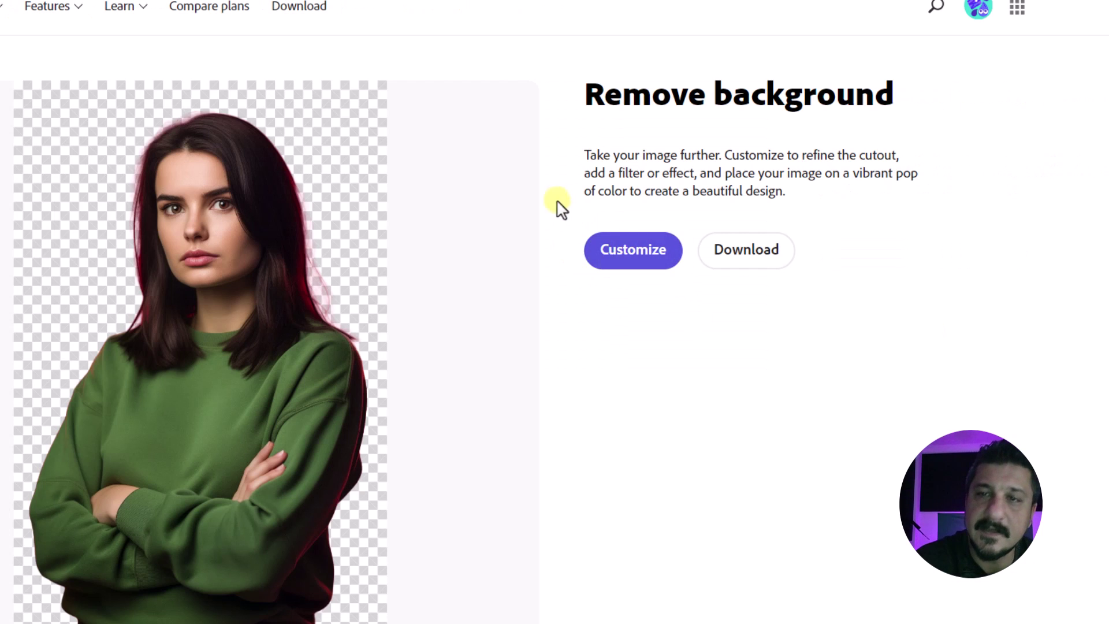
- Customize the background-free image and enlarge the woman's cutout until it nearly fills the canvas, centred horizontally
left_click(652, 255)
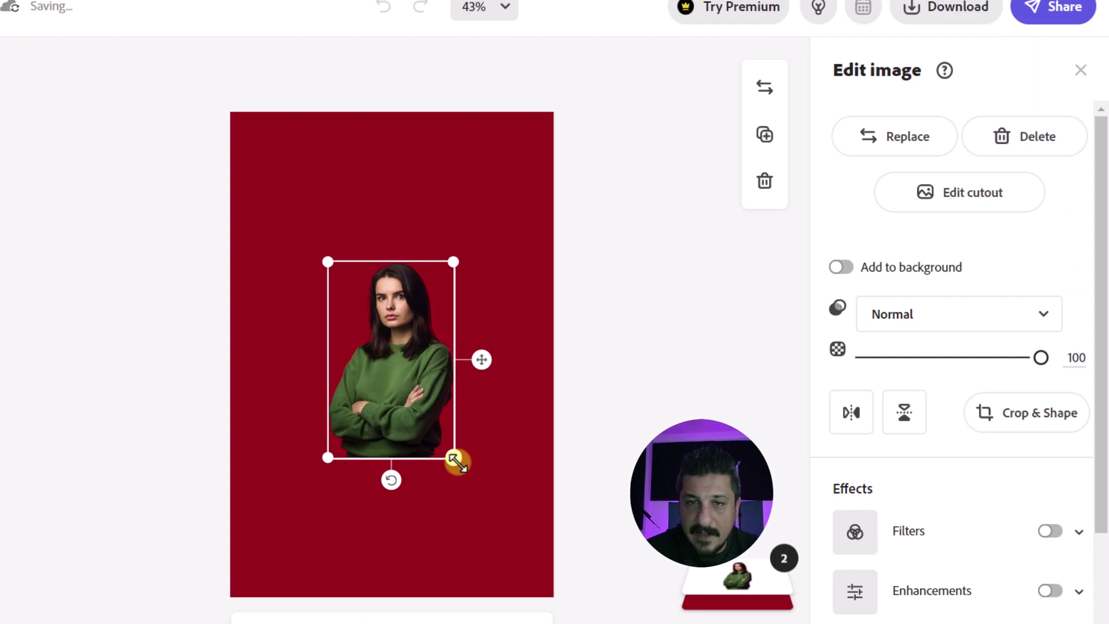
left_click_drag(457, 461, 562, 591)
left_click_drag(329, 261, 213, 171)
left_click_drag(428, 212, 411, 210)
- Change the canvas background to the solid green #1E892E
left_click(350, 118)
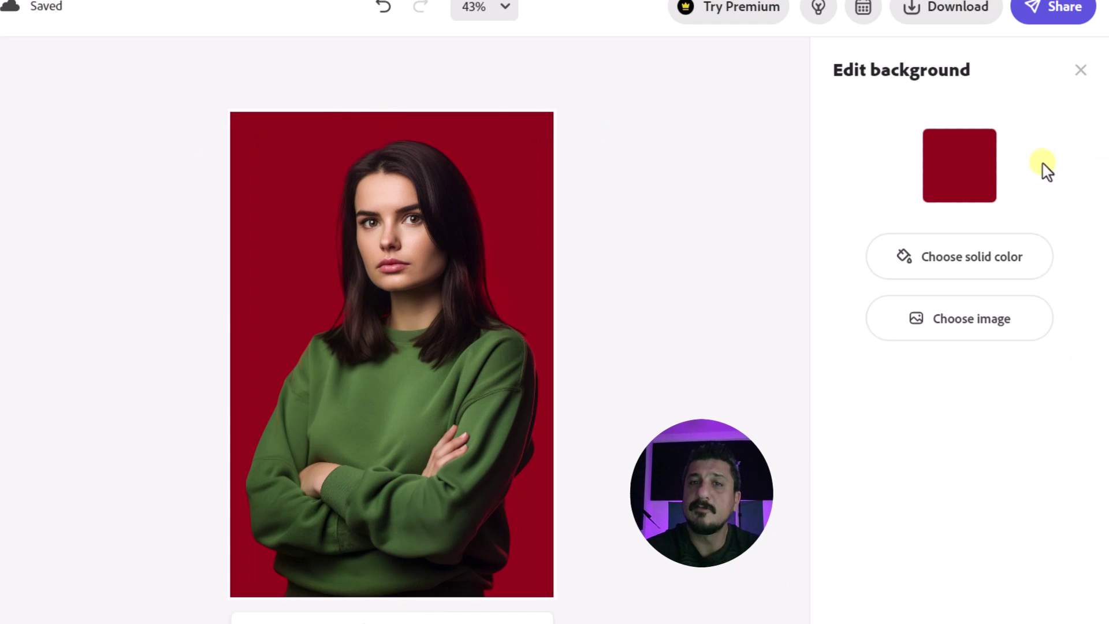
mouse_move(978, 162)
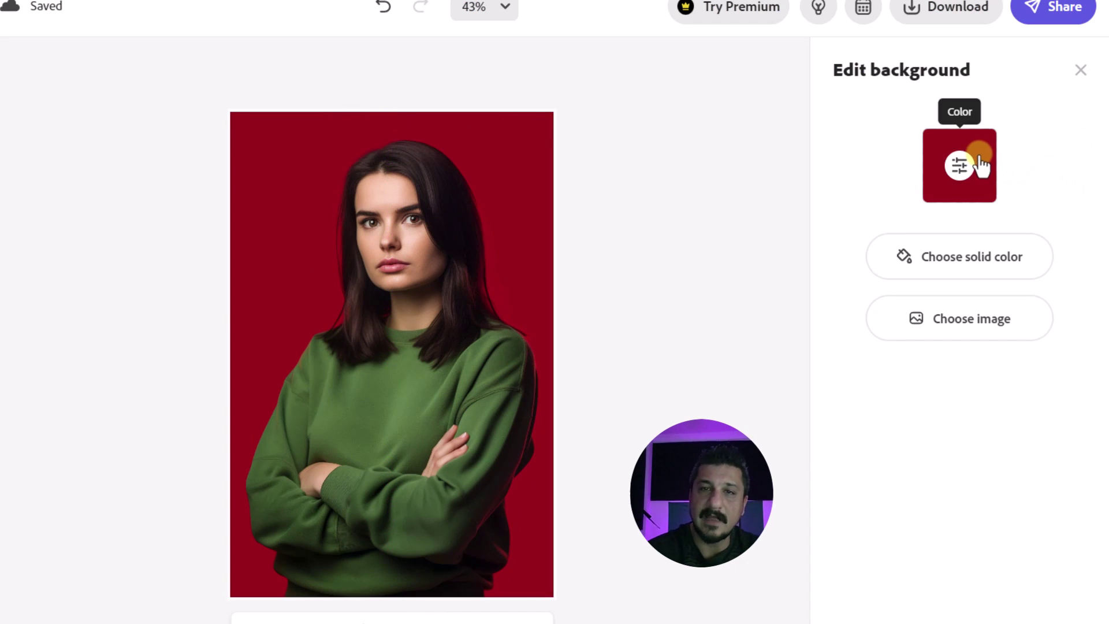
left_click(981, 163)
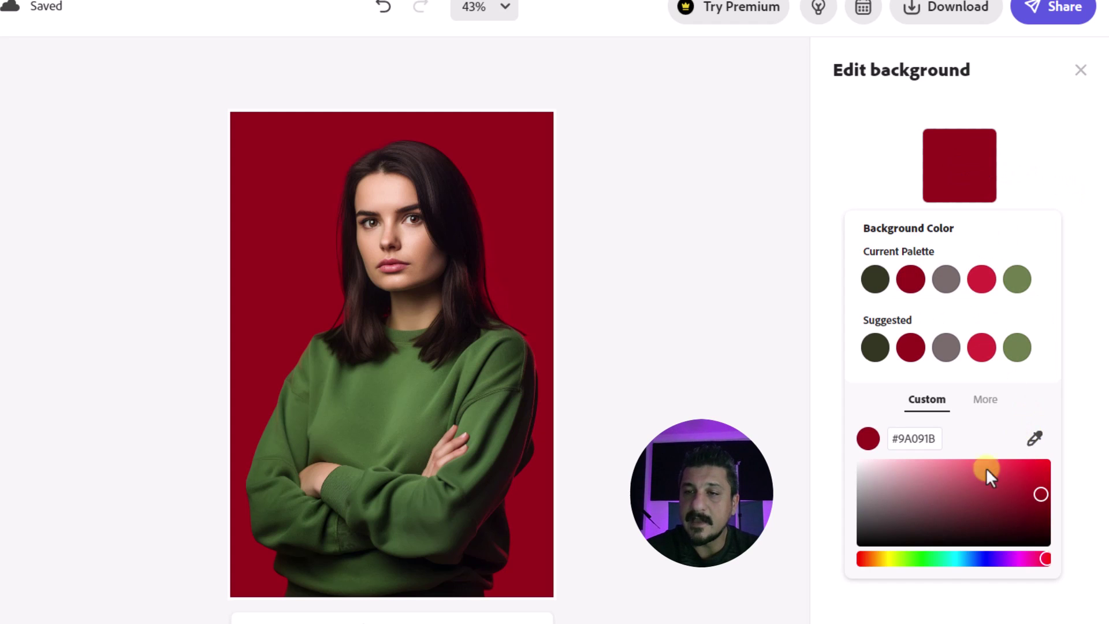
left_click(1017, 347)
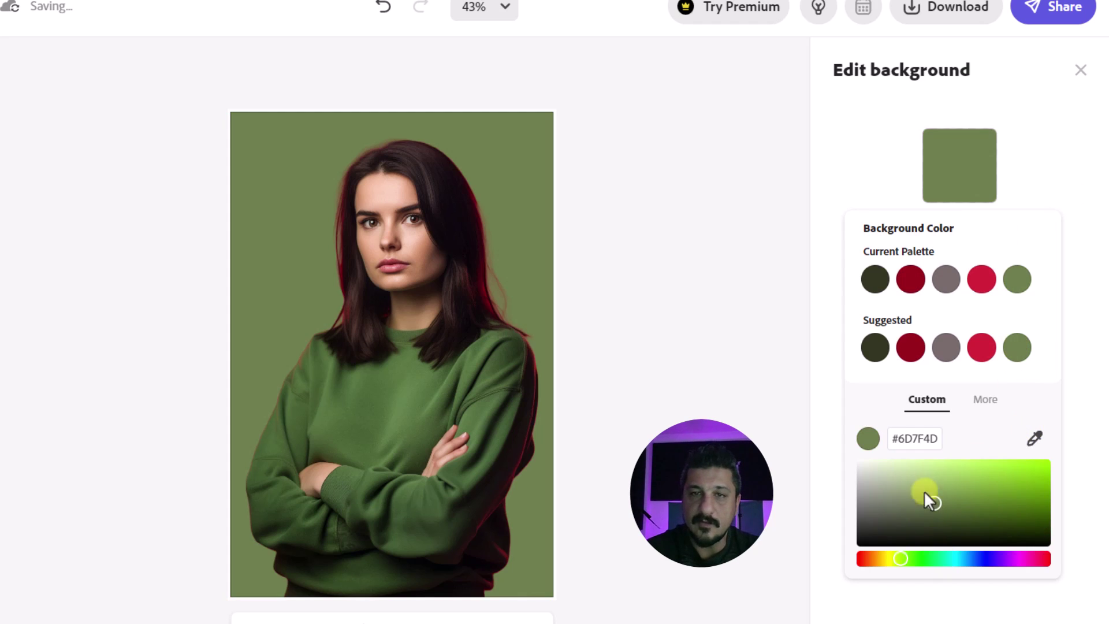
left_click_drag(929, 559, 926, 559)
left_click(1002, 517)
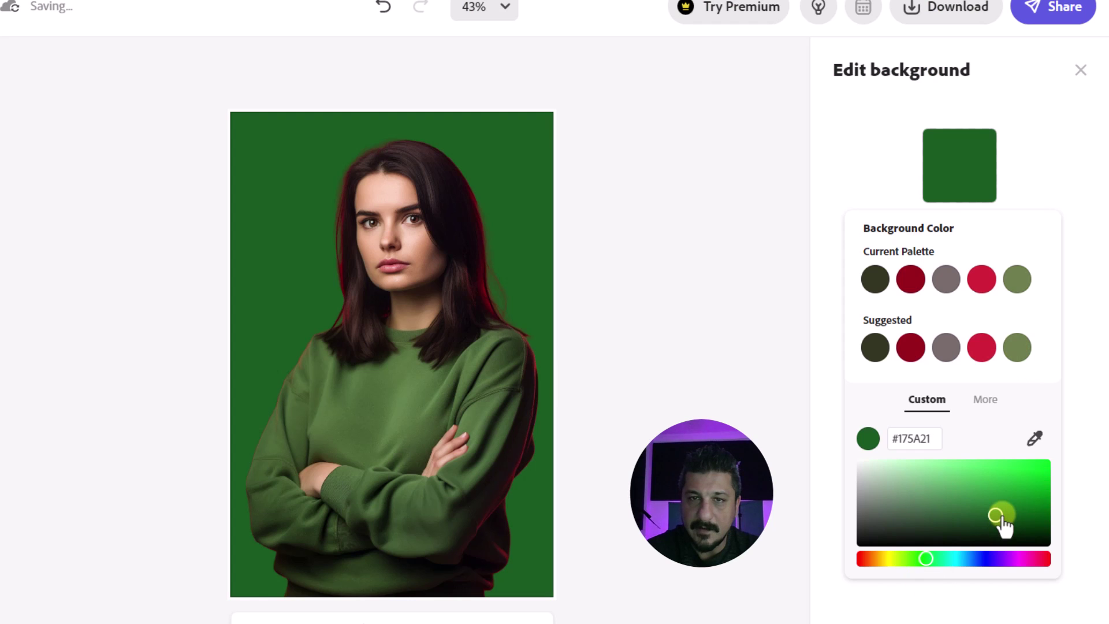
left_click_drag(1003, 503, 1010, 502)
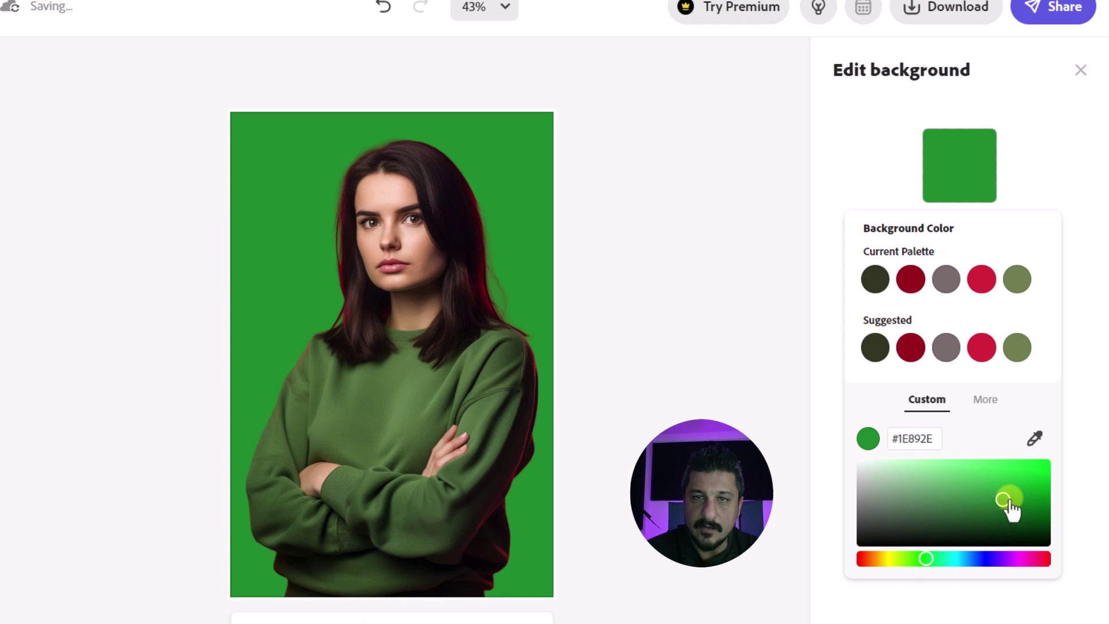
left_click(844, 157)
- Enhance the woman's cutout with contrast 42 and brightness 19
left_click(387, 285)
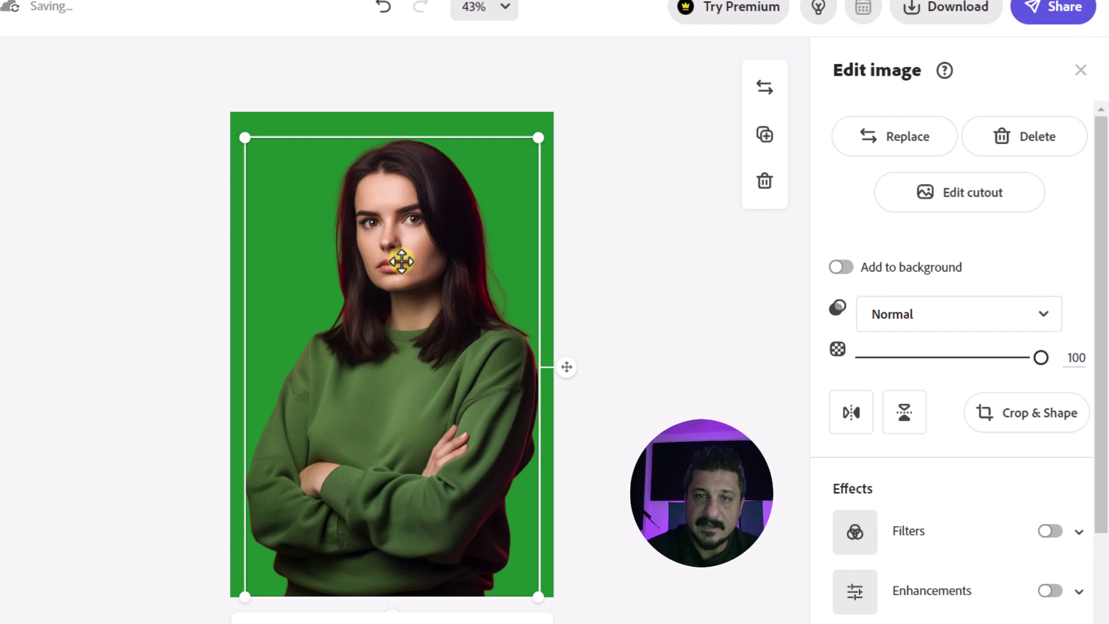
scroll(1011, 396, "down", 3)
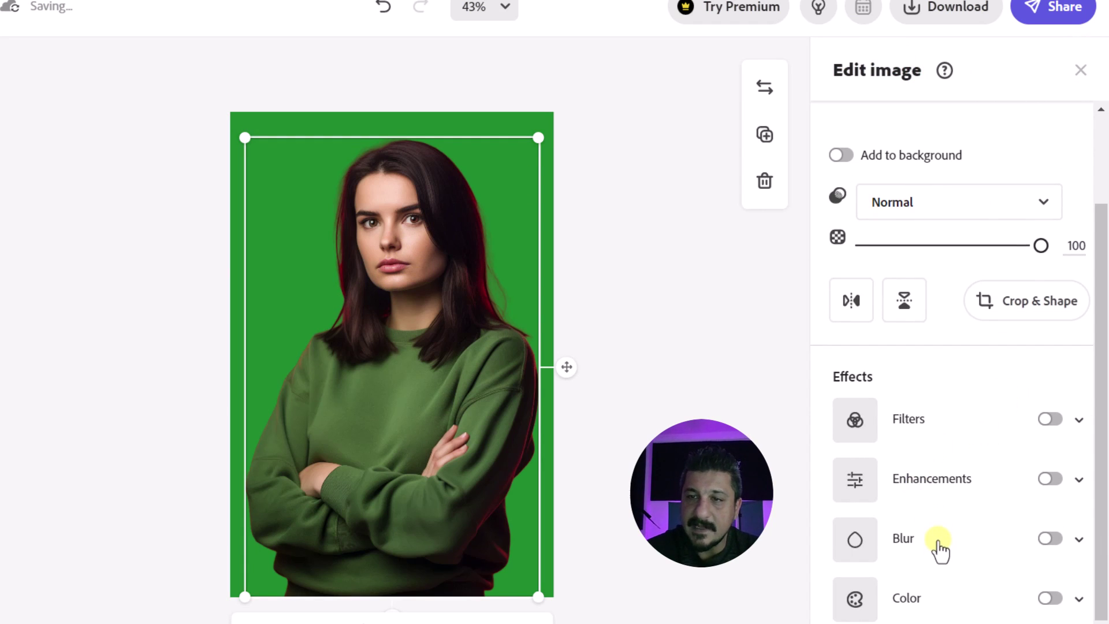
left_click(920, 605)
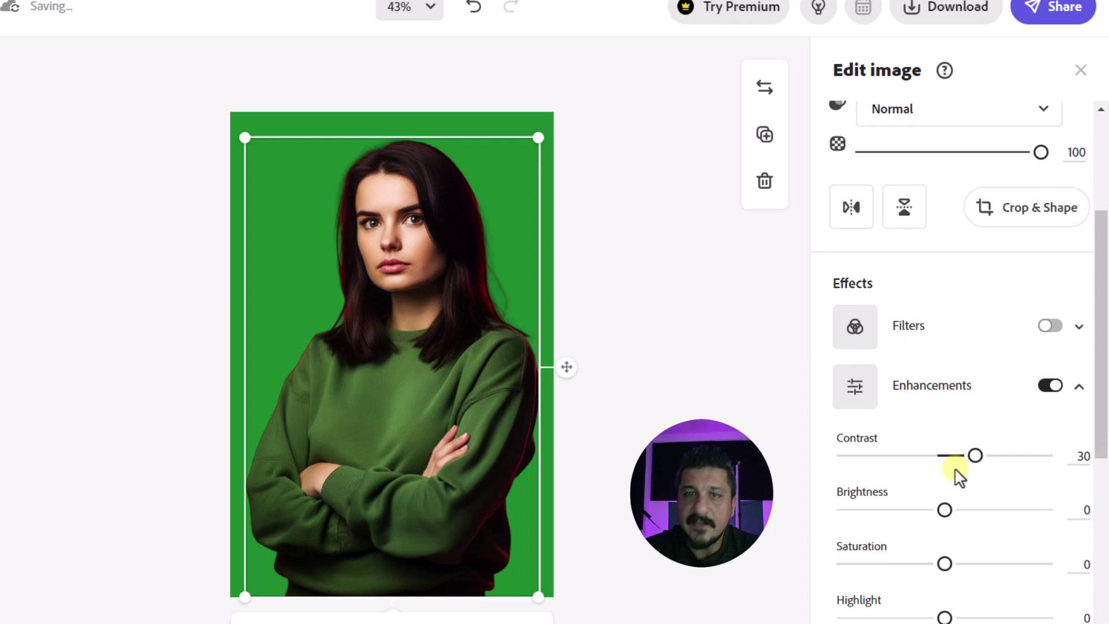
mouse_move(975, 456)
left_mouse_down()
mouse_move(1011, 455)
mouse_move(987, 456)
left_mouse_up()
left_click_drag(944, 510, 965, 510)
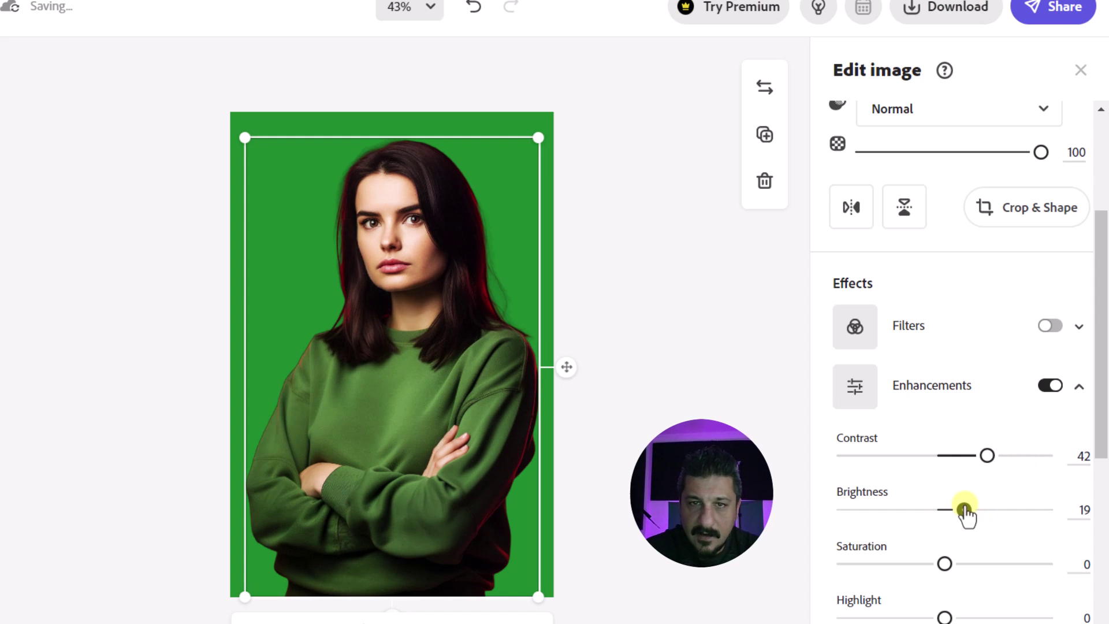
left_click_drag(951, 564, 946, 537)
scroll(967, 557, "down", 3)
scroll(940, 526, "down", 2)
scroll(936, 524, "up", 10)
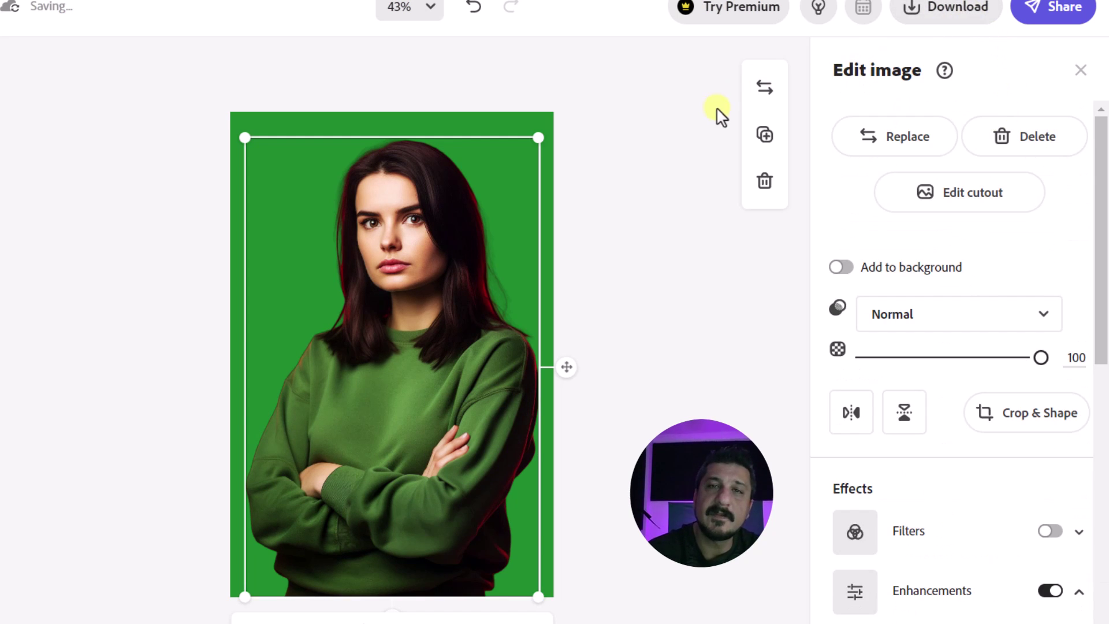
- Download the finished green-background portrait as a PNG file
left_click(959, 12)
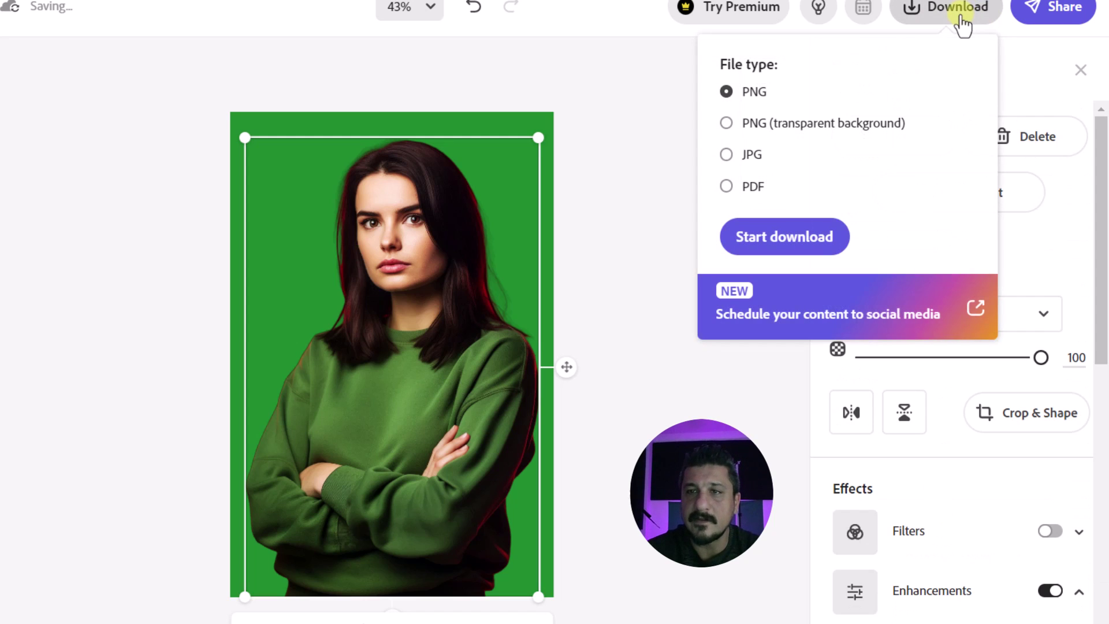
left_click(789, 242)
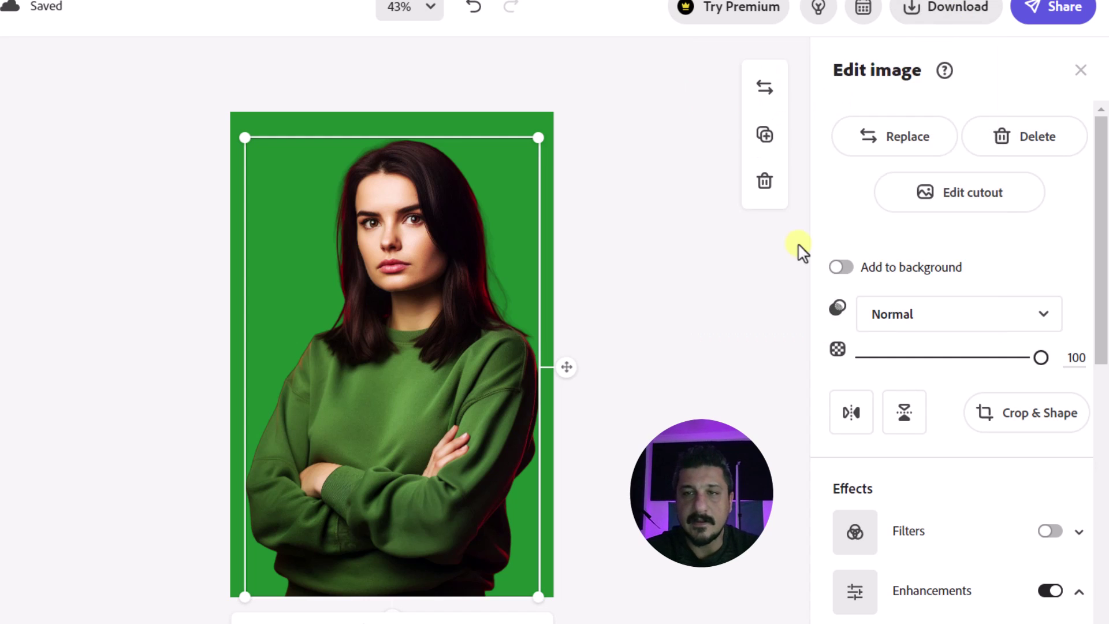
left_click(797, 248)
- Switch to the avatar folder and compare the original red-background portrait with the My project-1 image
left_click(1078, 13)
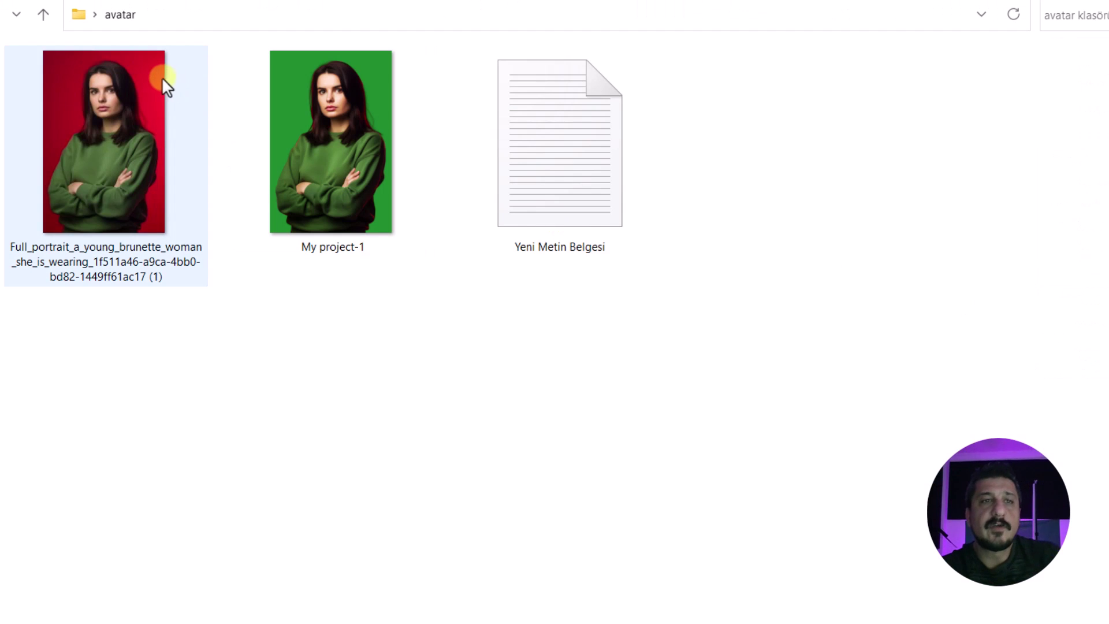
left_click(306, 137)
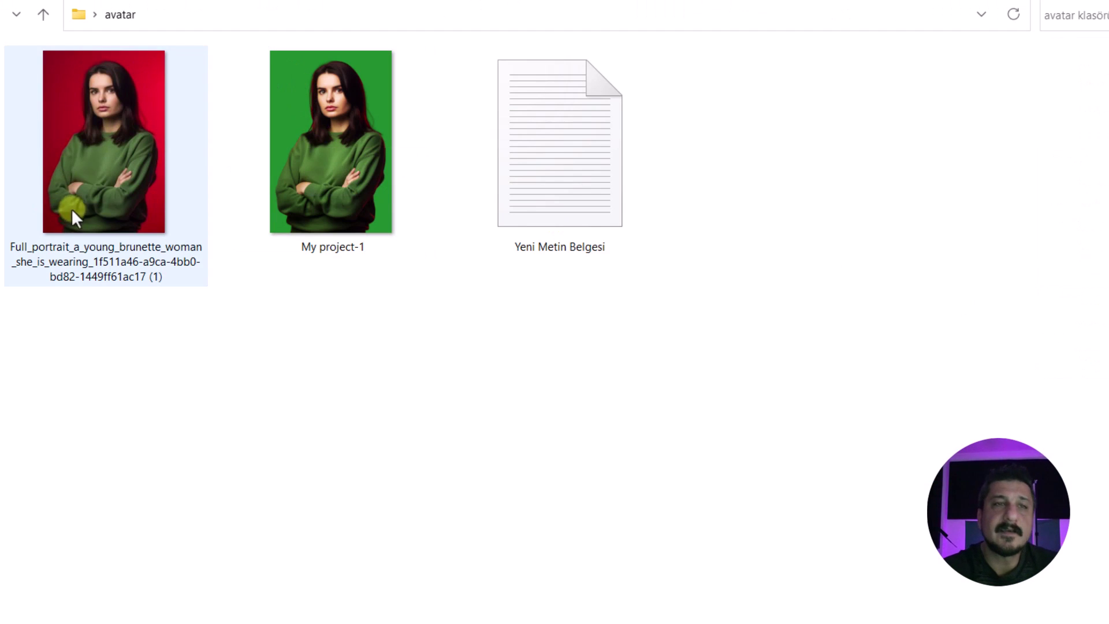
left_click(85, 199)
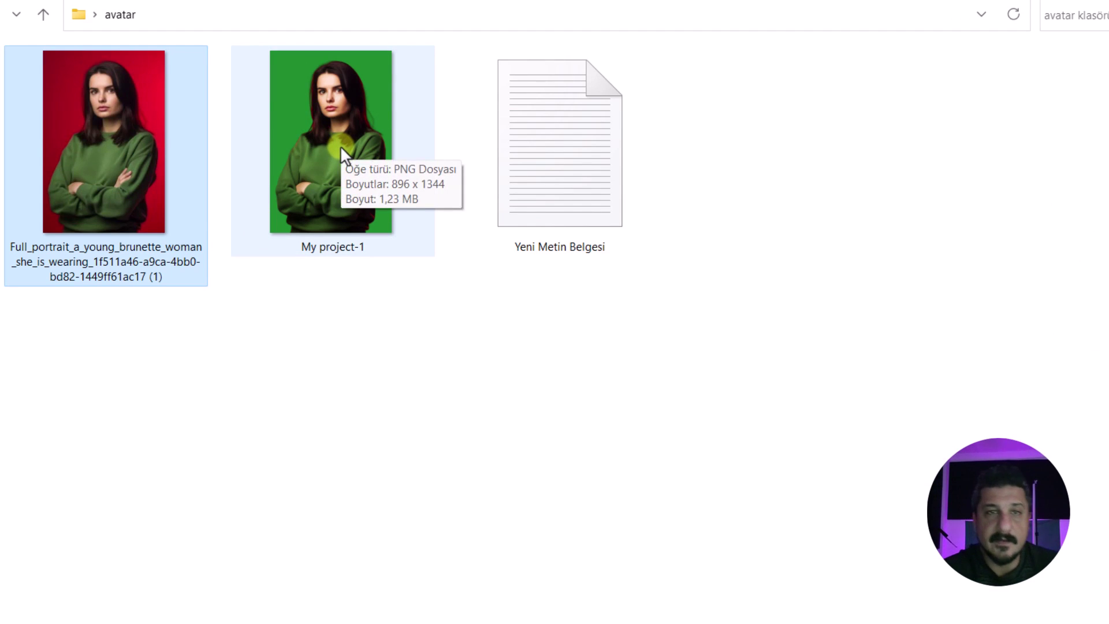
left_click(491, 428)
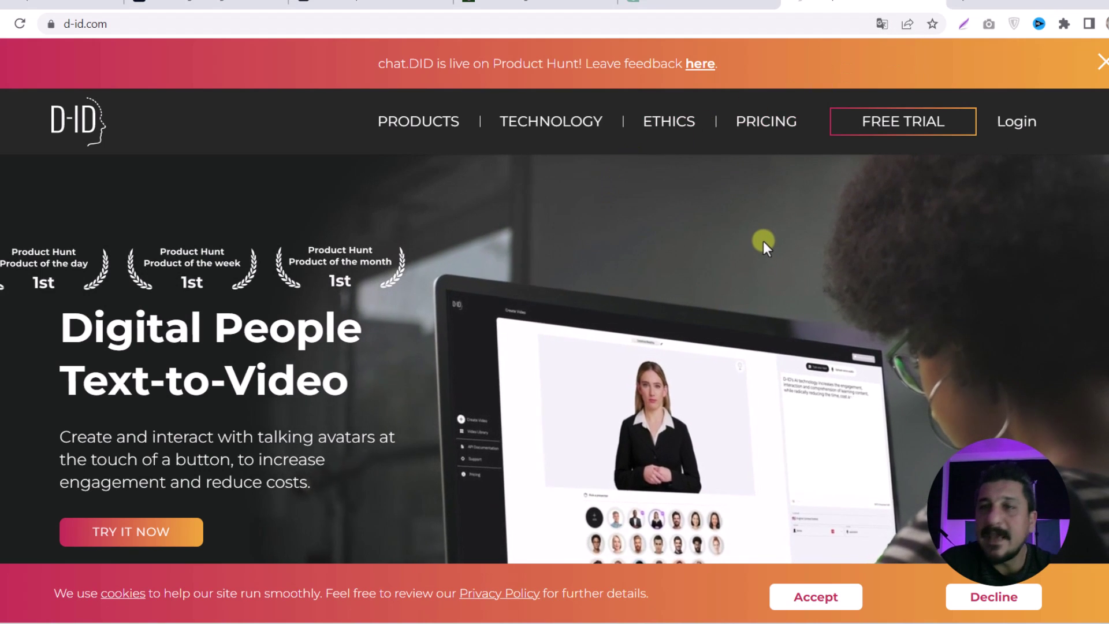
- Accept the cookies on the D-ID website and open its Creative Reality Studio page
left_click(844, 597)
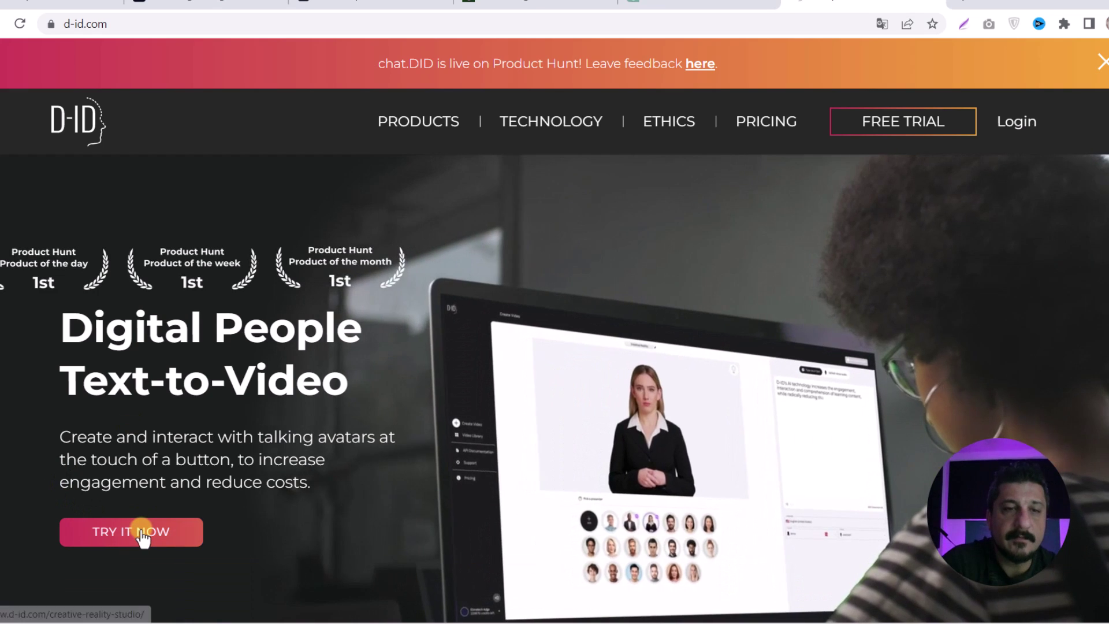
left_click(141, 529)
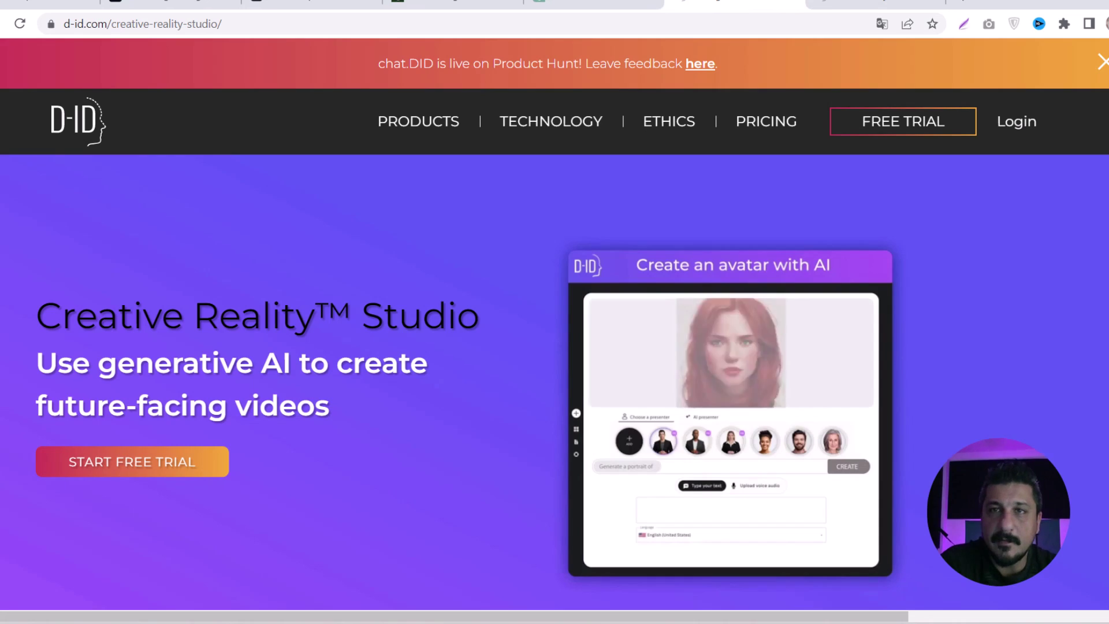
- Start a new video in the D-ID studio, copy ChatGPT's Turkish first-person vlogger introduction, and use it as the script with Turkish (Turkey) selected
left_click(773, 126)
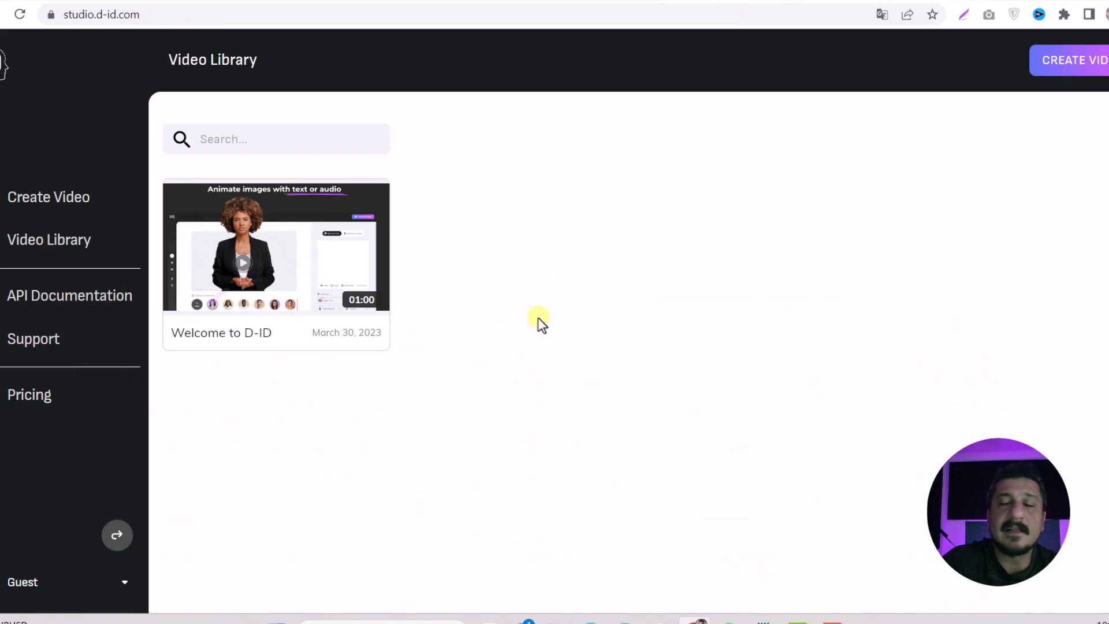
left_click(1063, 80)
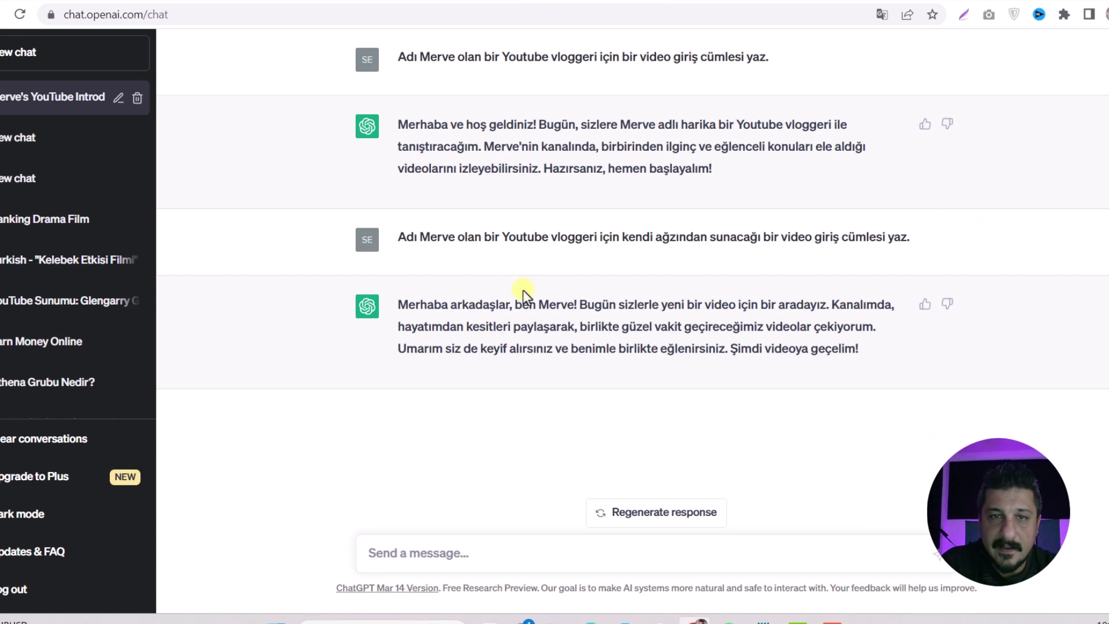
left_click_drag(860, 354, 404, 321)
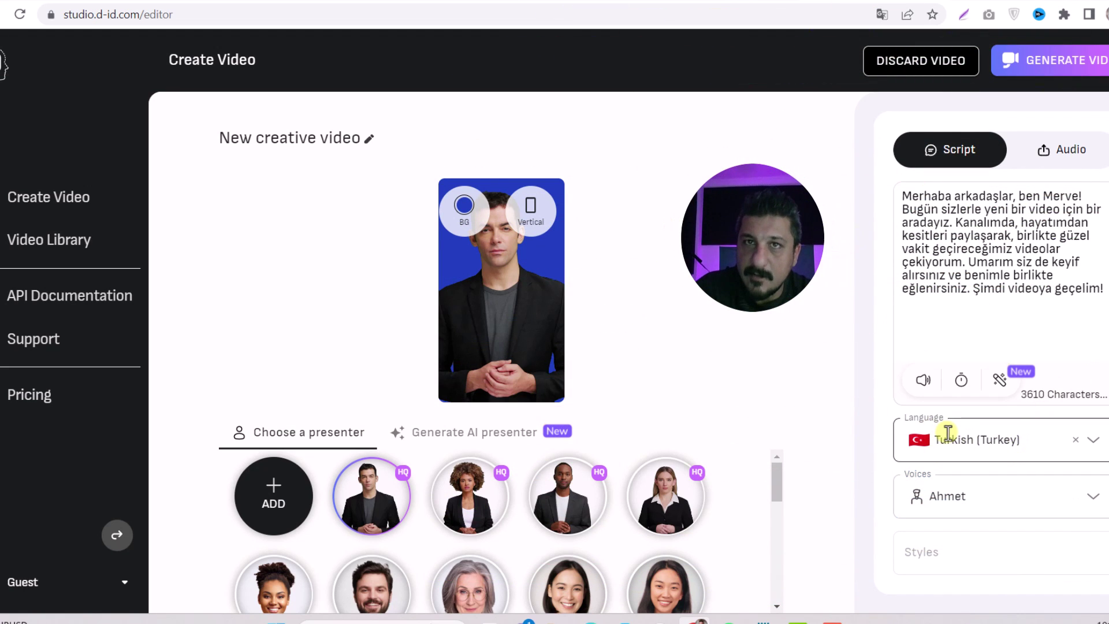
- Set the script's voice to Emel and try to add a custom presenter photo in the guest session
left_click(1005, 506)
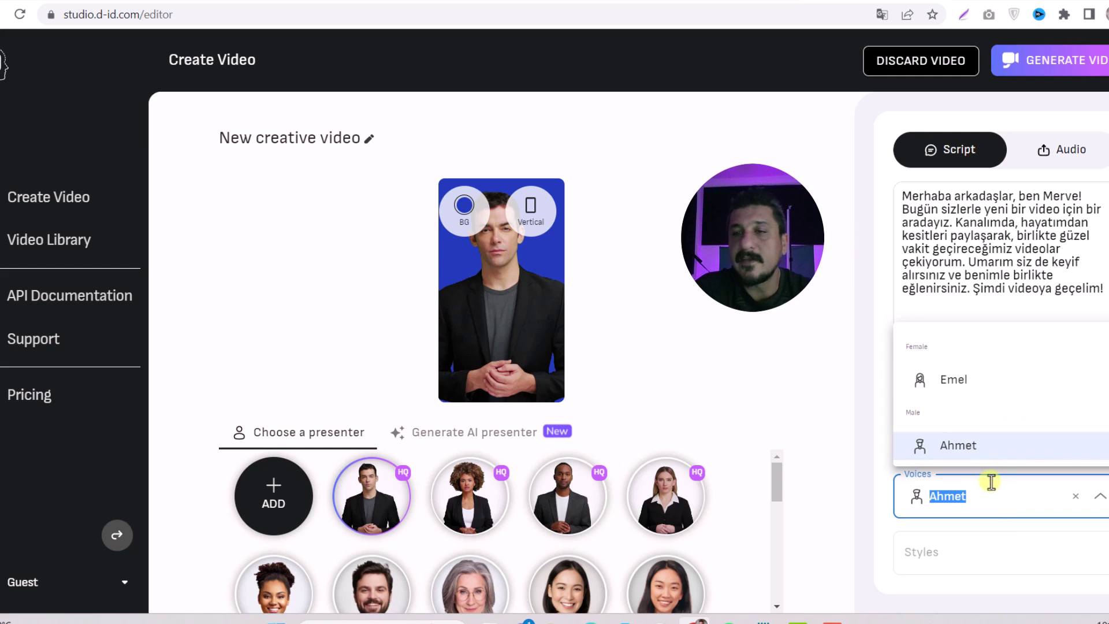
left_click(977, 396)
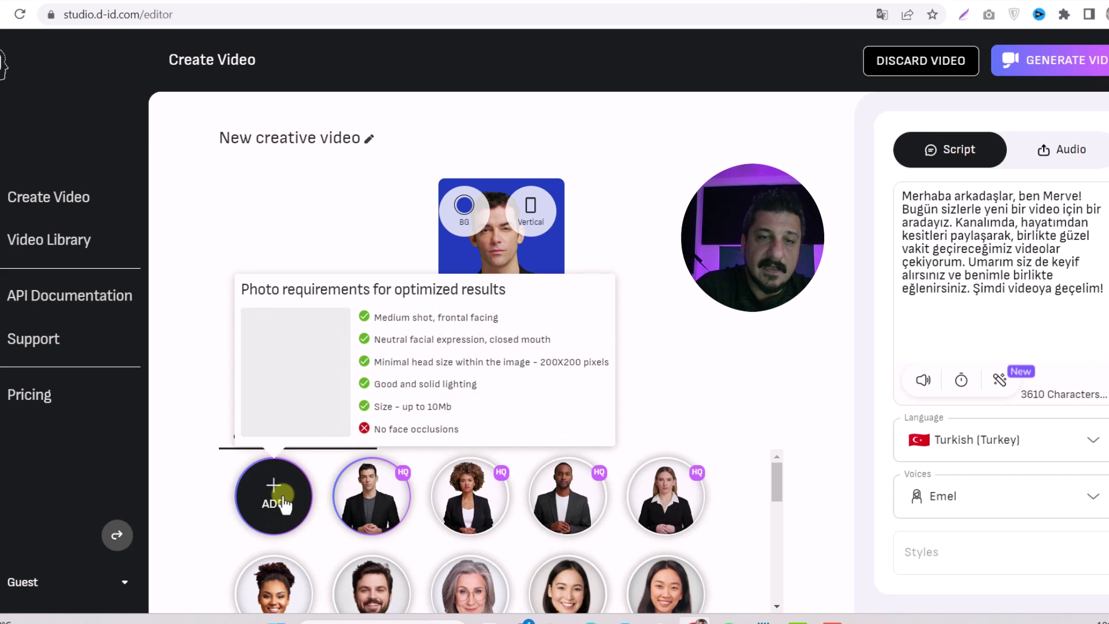
left_click(302, 490)
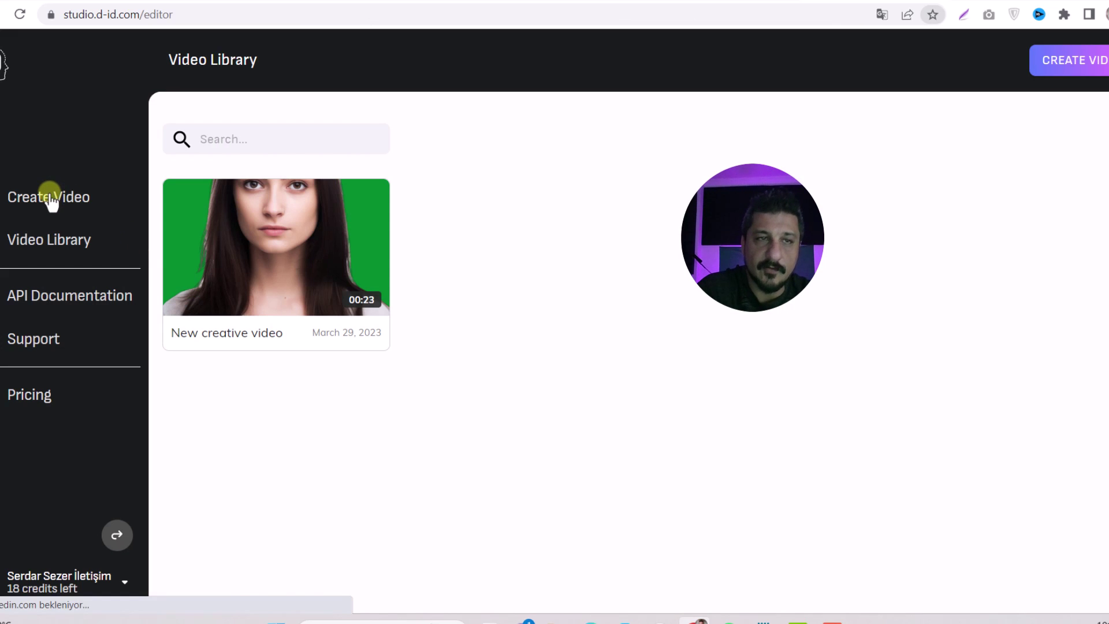
- Start a new video in the signed-in D-ID account and add the green-background My project-1 image as its presenter
left_click(50, 196)
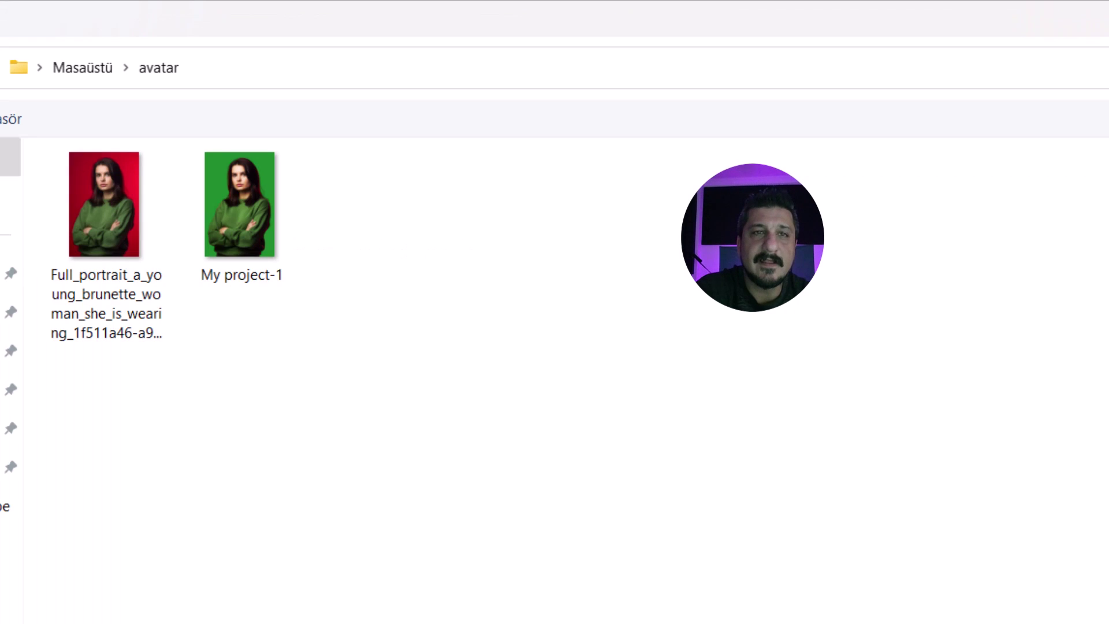
left_click(104, 198)
left_click(257, 208)
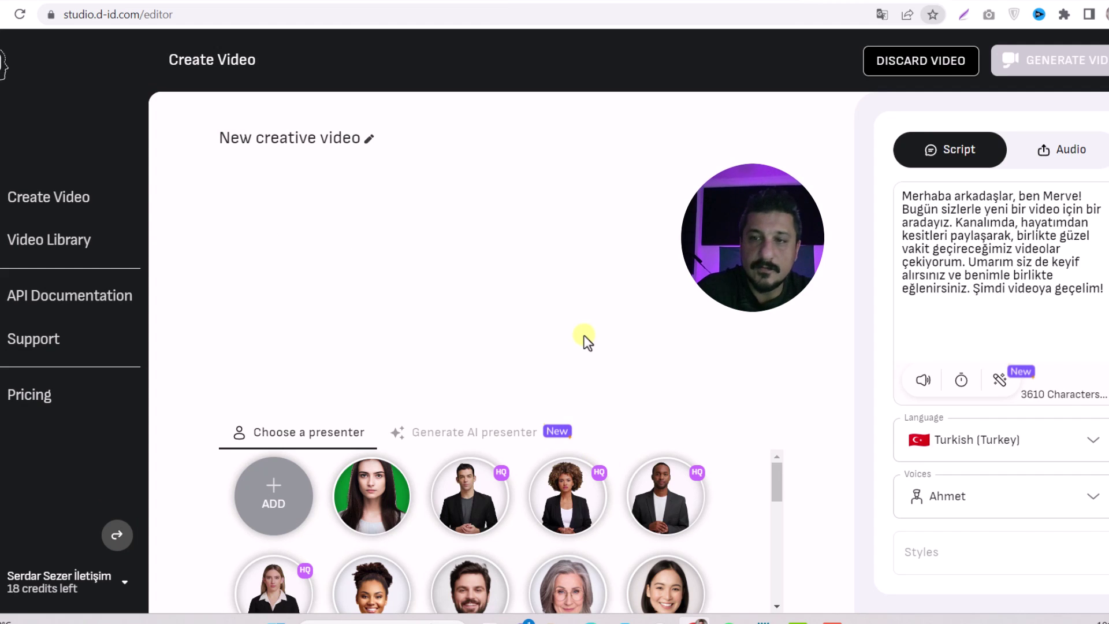
- Set the Turkish script's voice to Emel and generate the avatar video
left_click(983, 495)
left_click(974, 392)
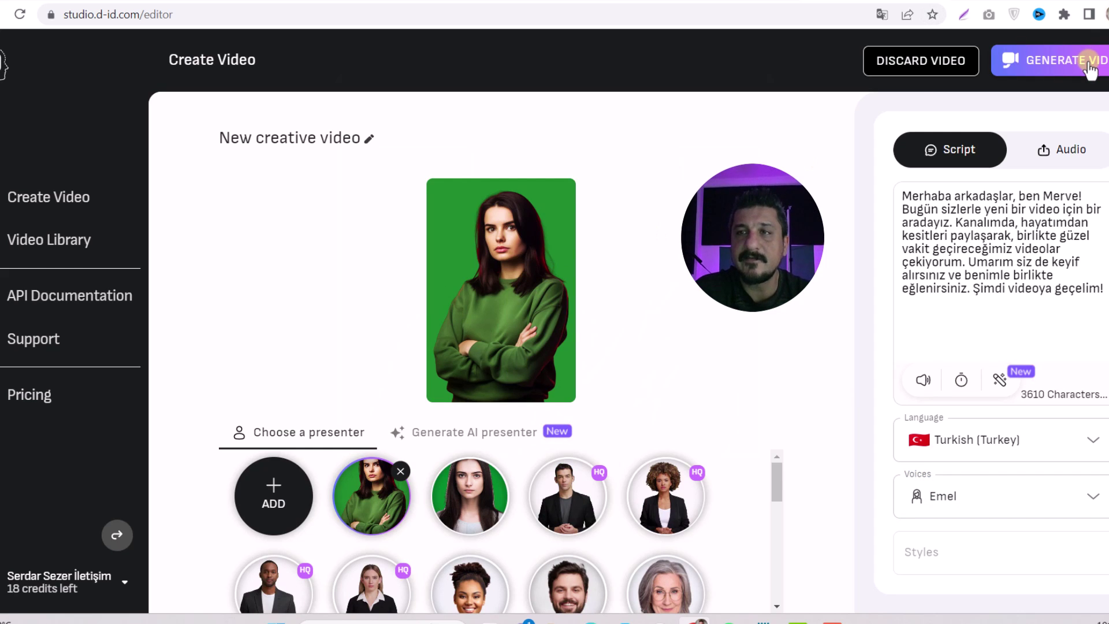
left_click(1088, 63)
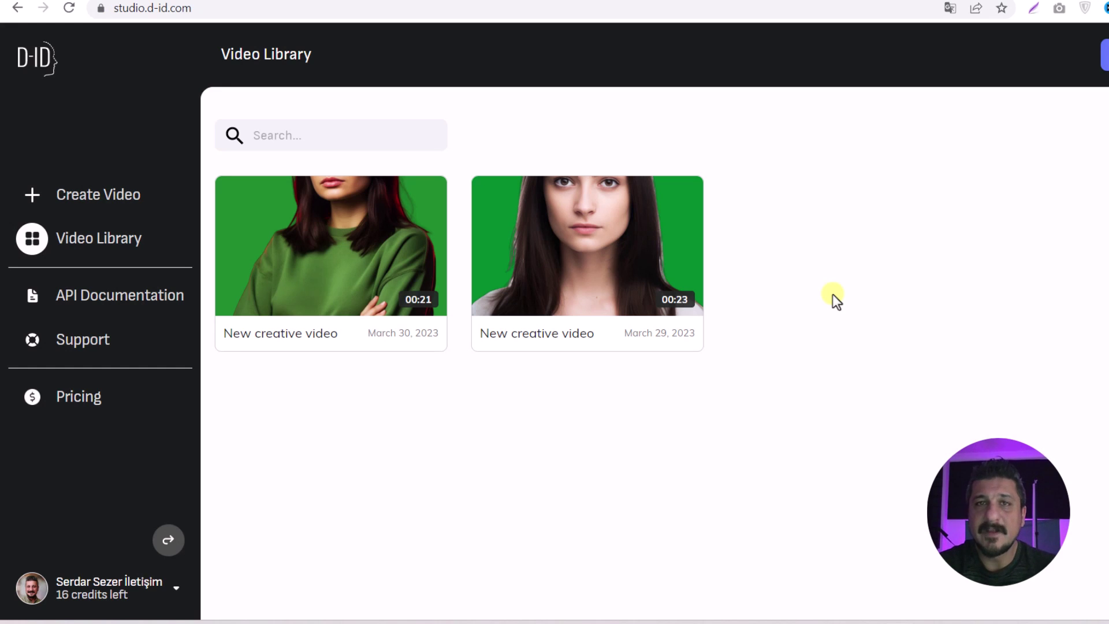
- Play the newly generated green-background avatar video from the Video Library and download it
mouse_move(279, 275)
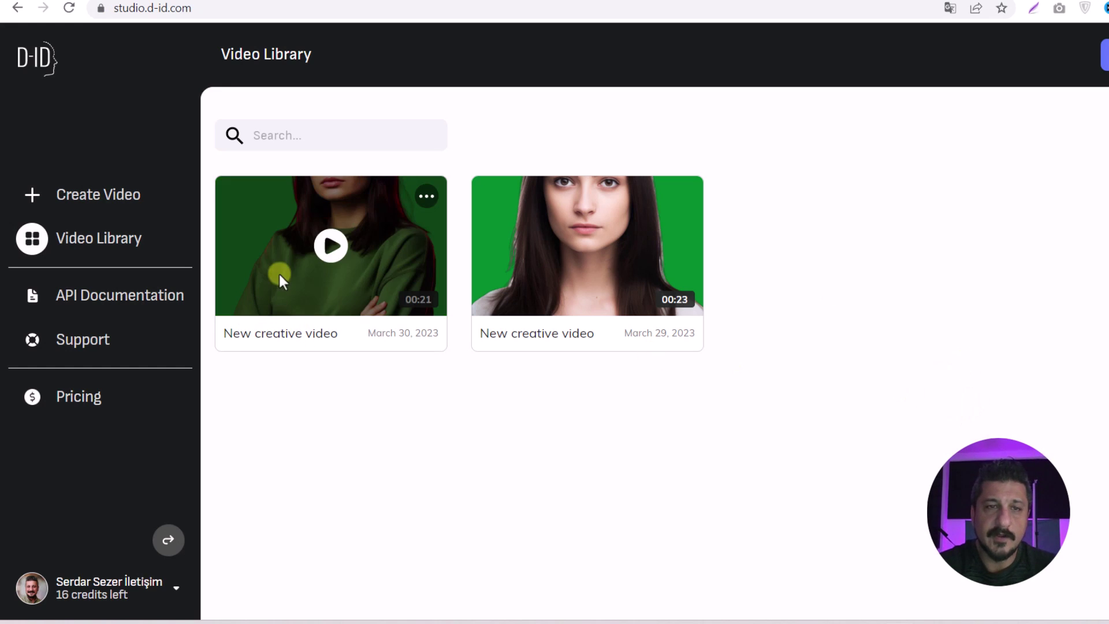
left_click(326, 250)
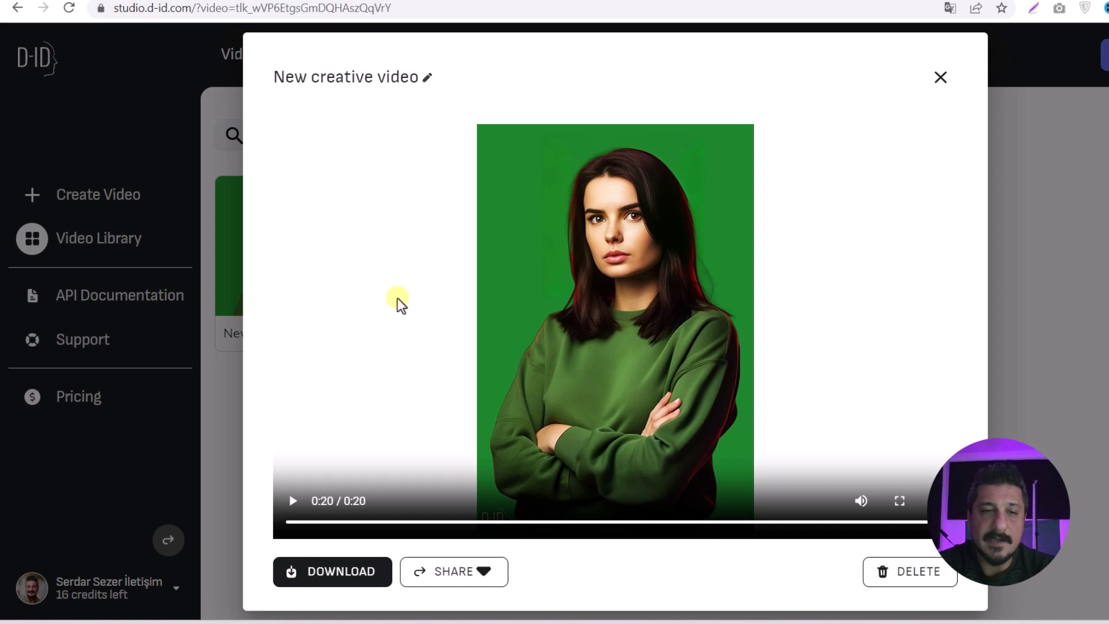
left_click(351, 579)
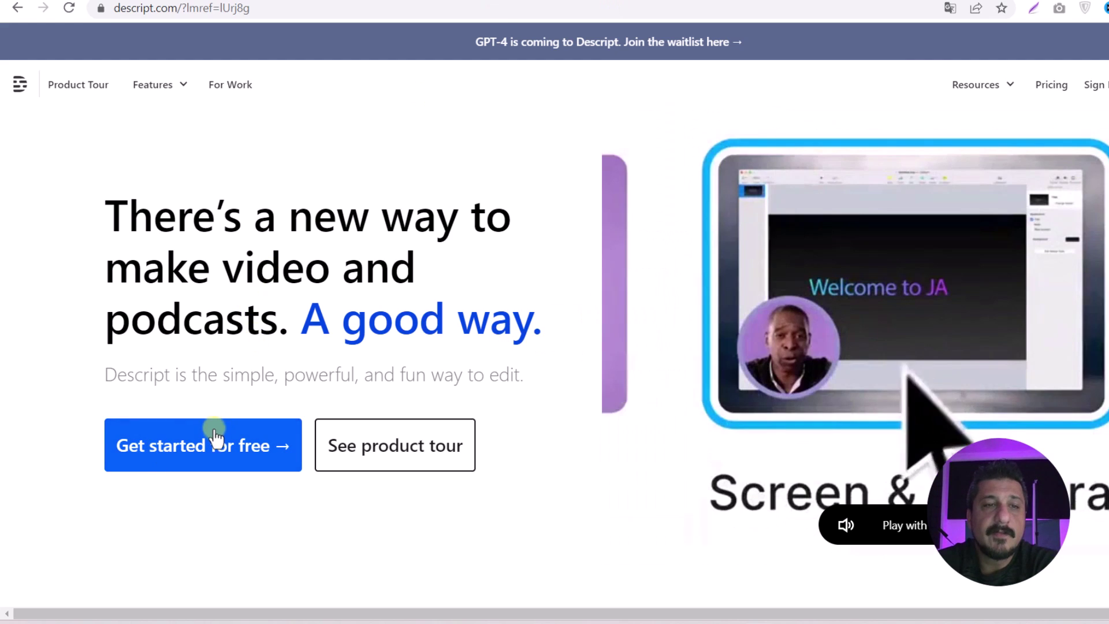
- Switch to the Descript website, get started for free, and create a new project of type Video
left_click(215, 453)
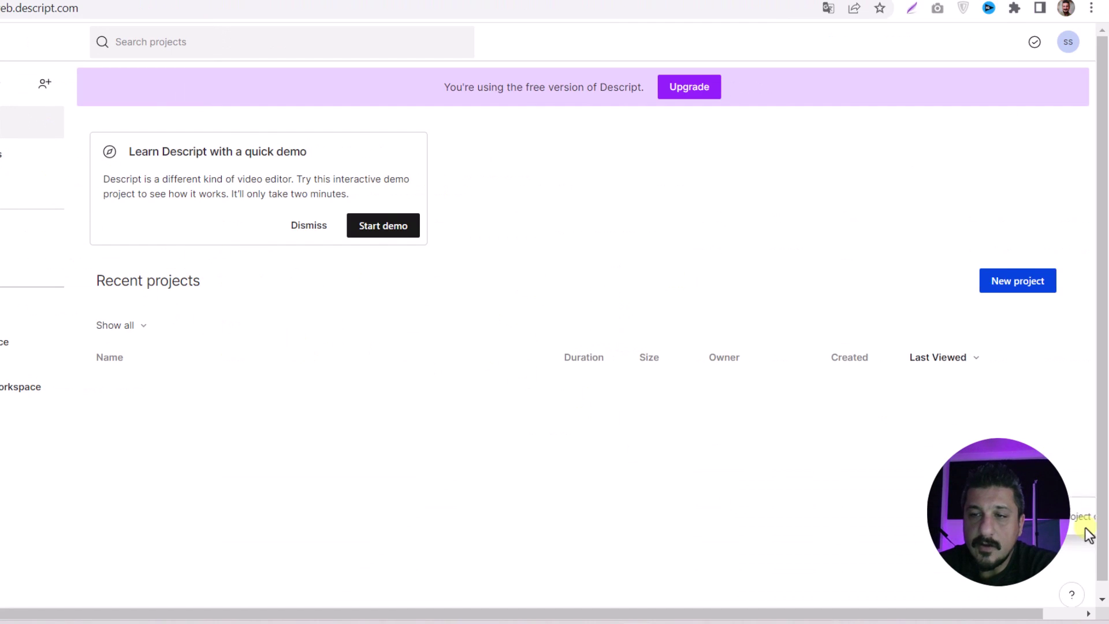
left_click(1031, 289)
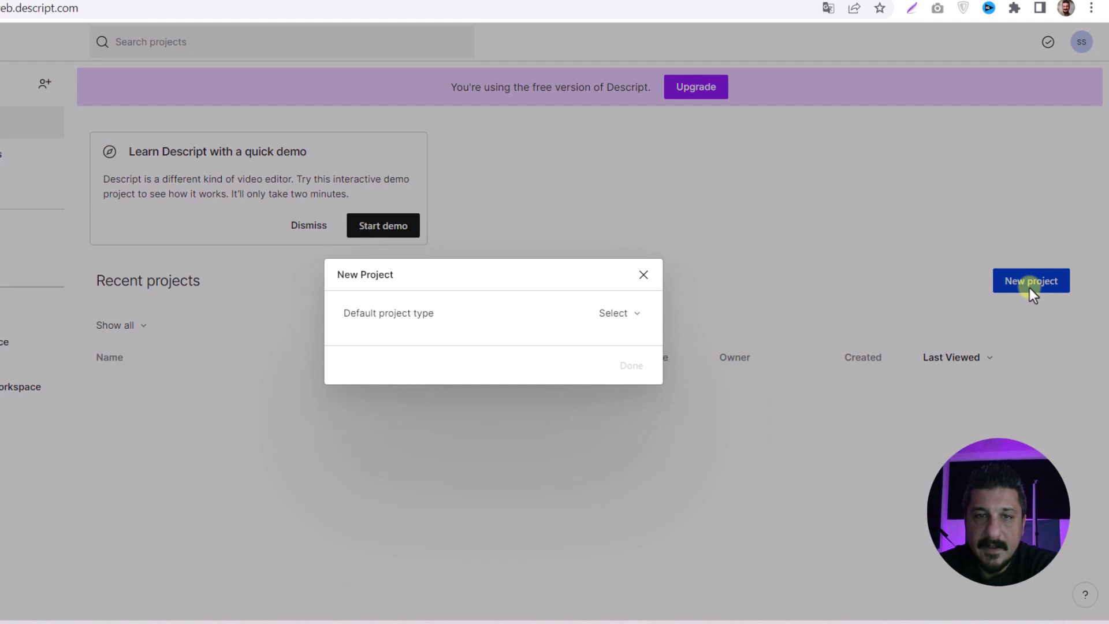
left_click(618, 312)
left_click(620, 350)
left_click(632, 367)
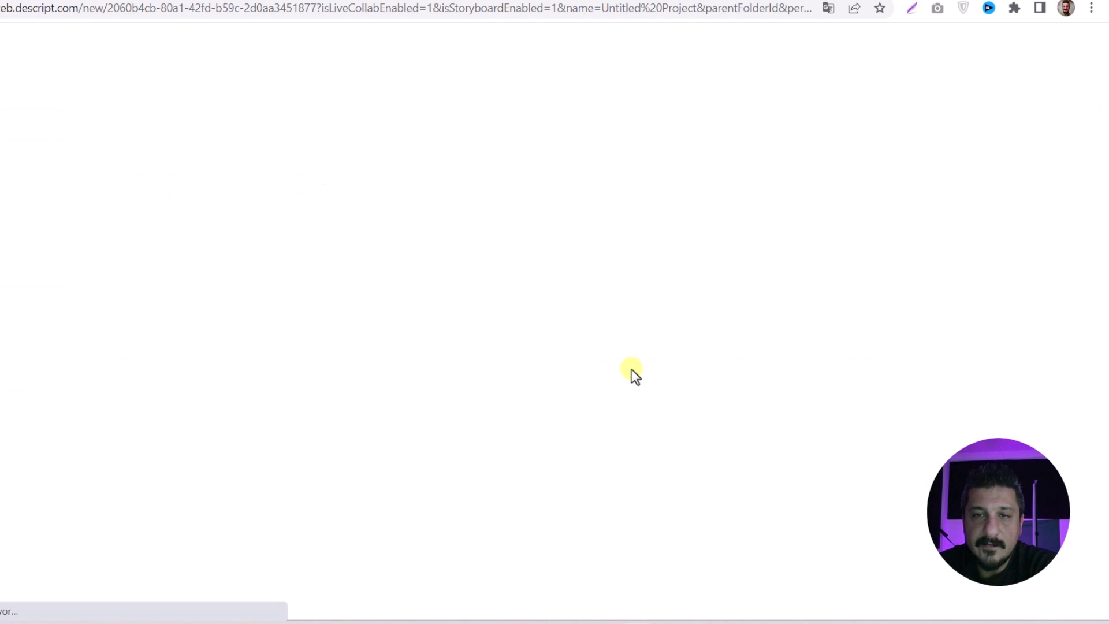
- Download the Descript desktop app for Windows and run its installer
left_click(298, 12)
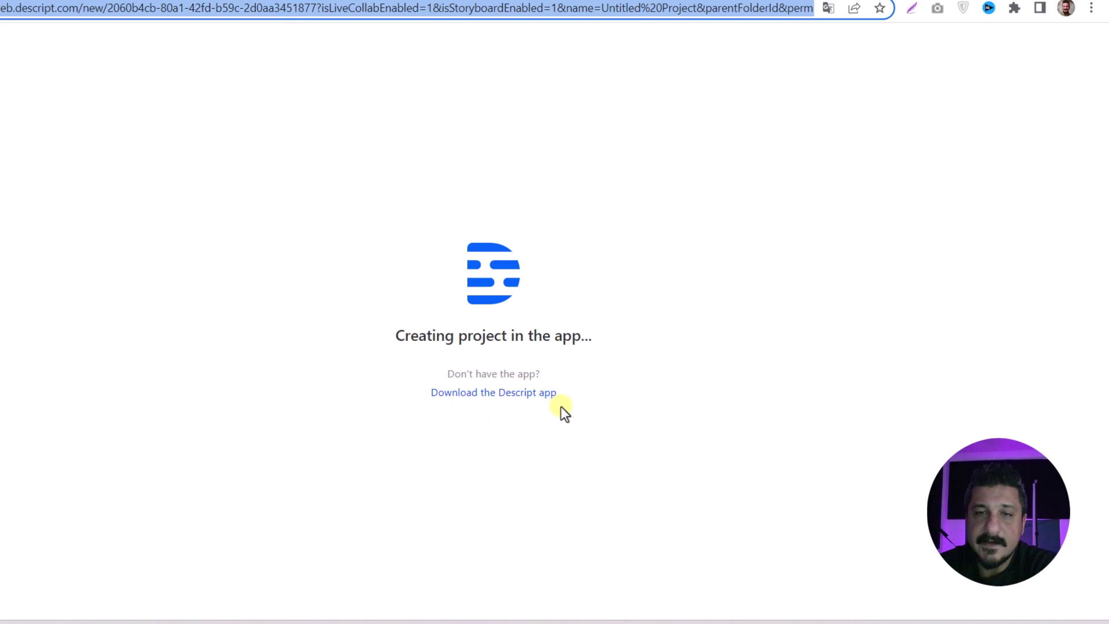
left_click(540, 394)
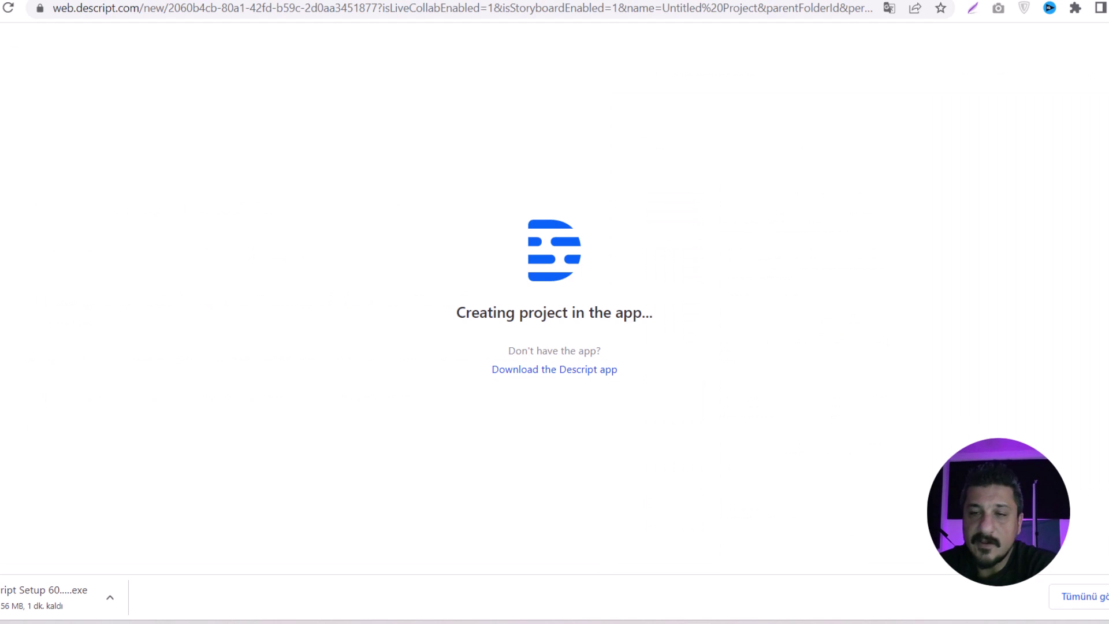
left_click(500, 13)
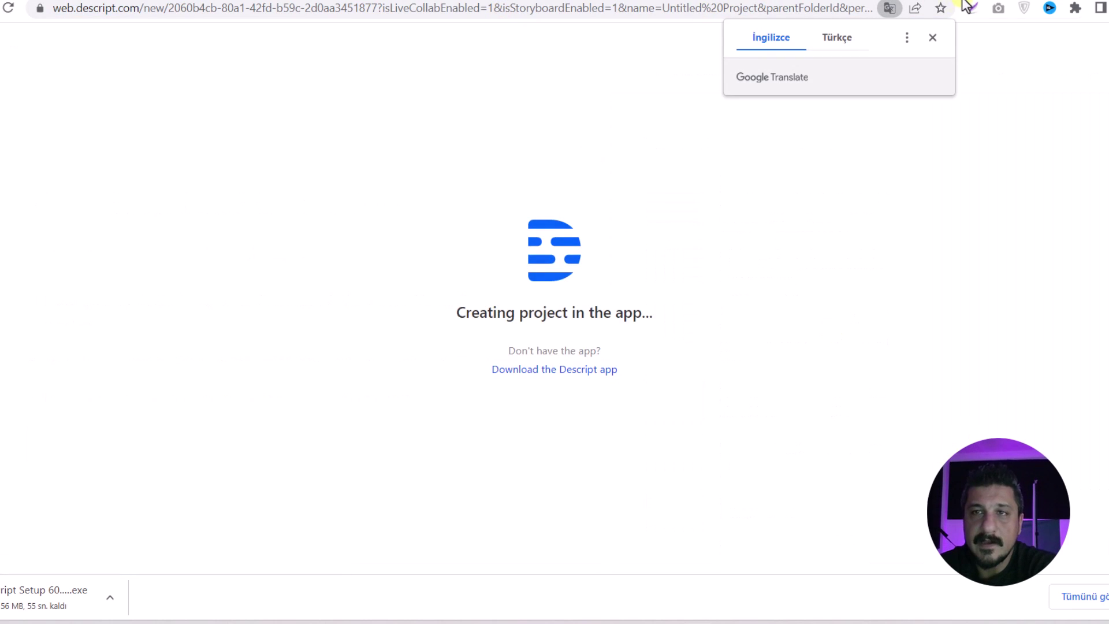
left_click(936, 36)
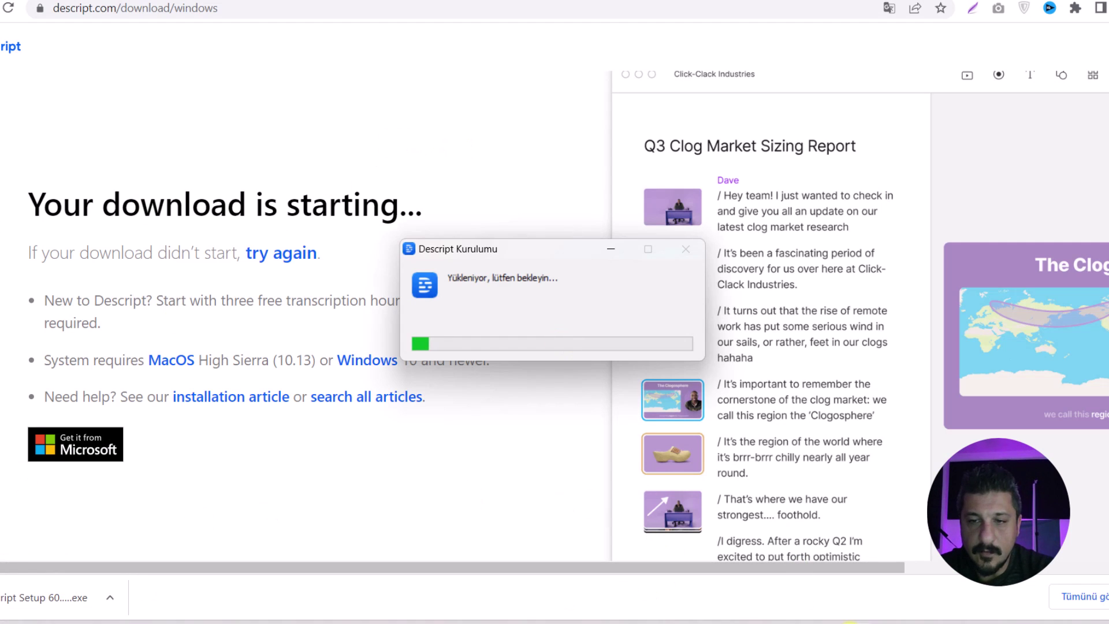
- Create a new Video project in the Descript desktop app and title its composition AI Avatar
left_click(585, 317)
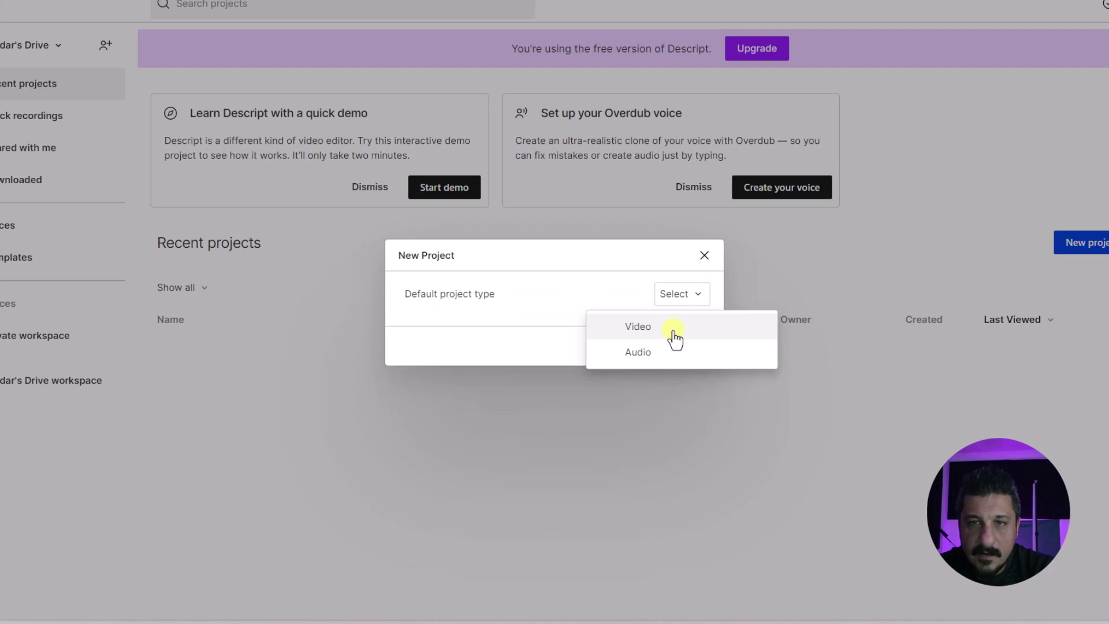
left_click(671, 332)
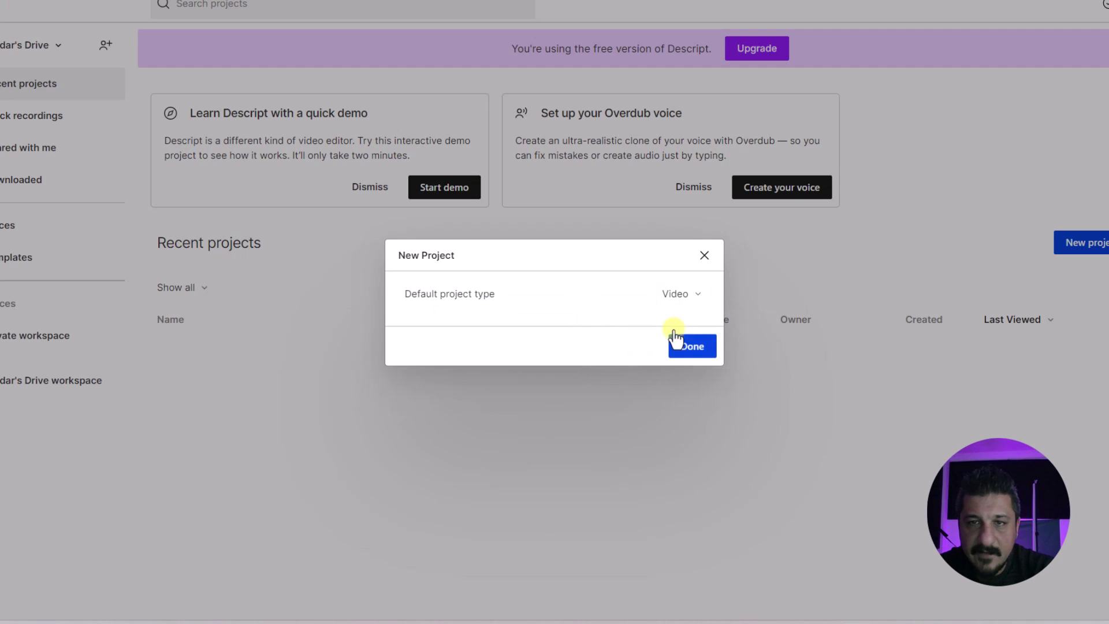
left_click(697, 349)
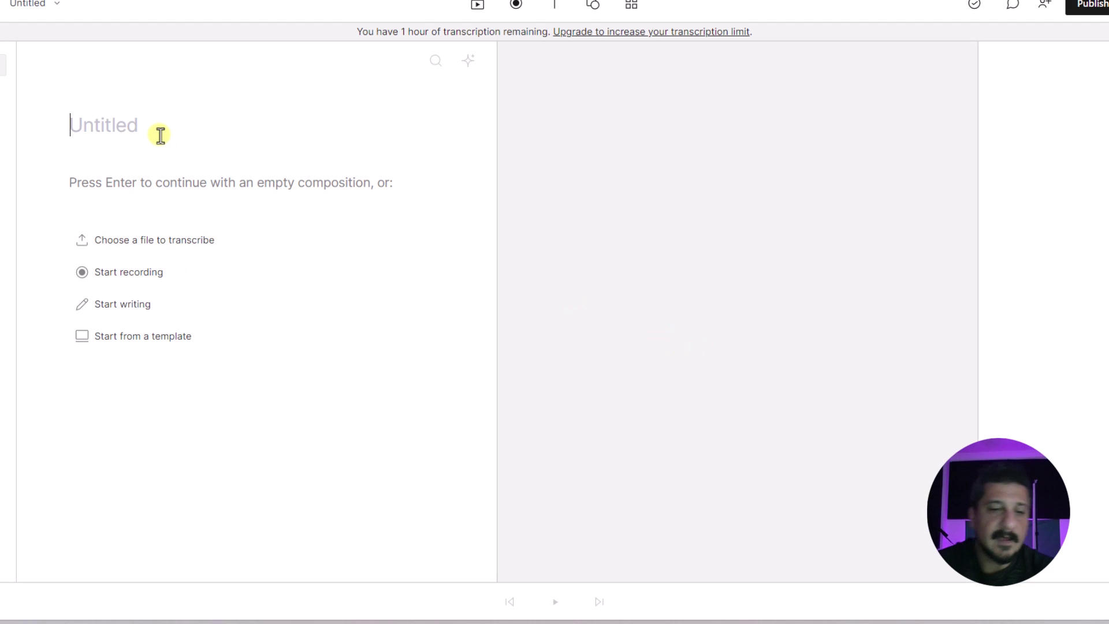
type("AI Av")
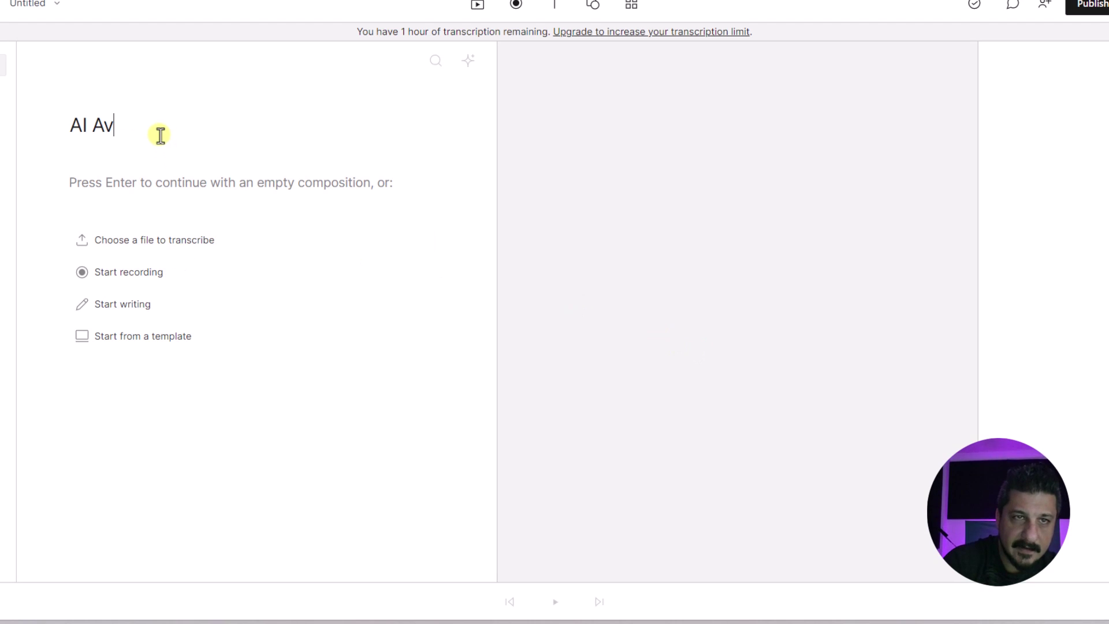
type("atar")
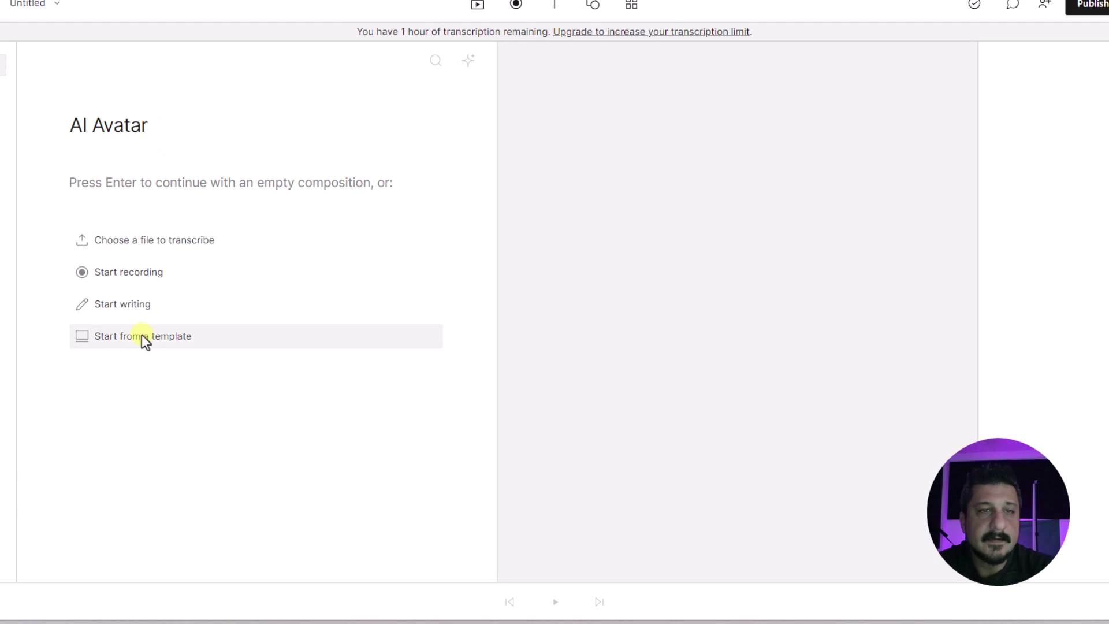
- Start the composition from the Fading Titles template and select its title text on the canvas
left_click(171, 341)
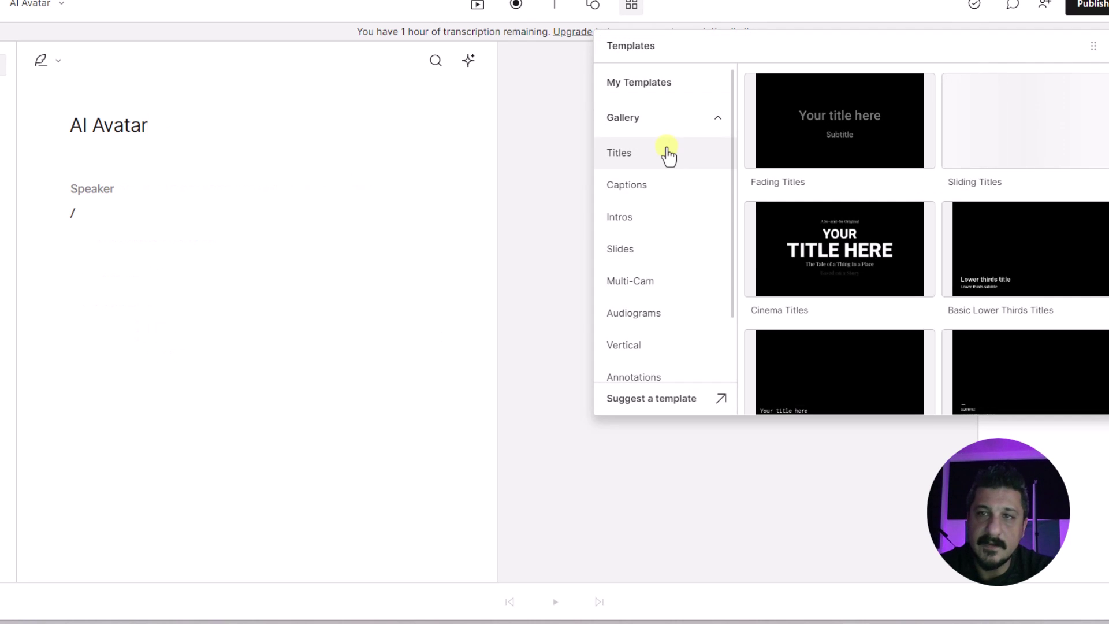
left_click(878, 113)
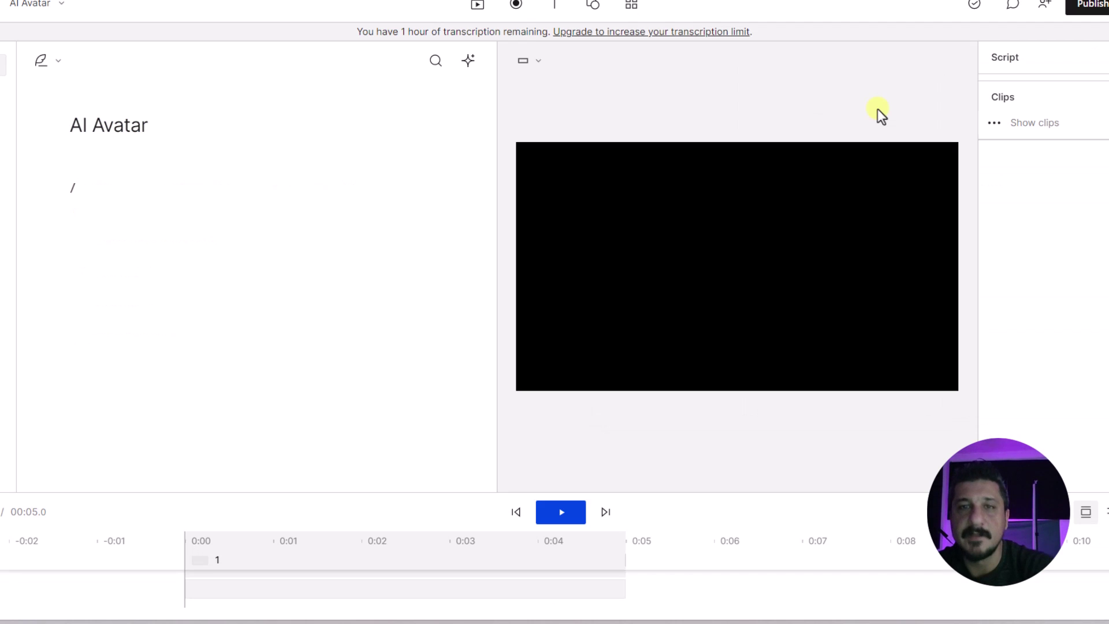
left_click(601, 271)
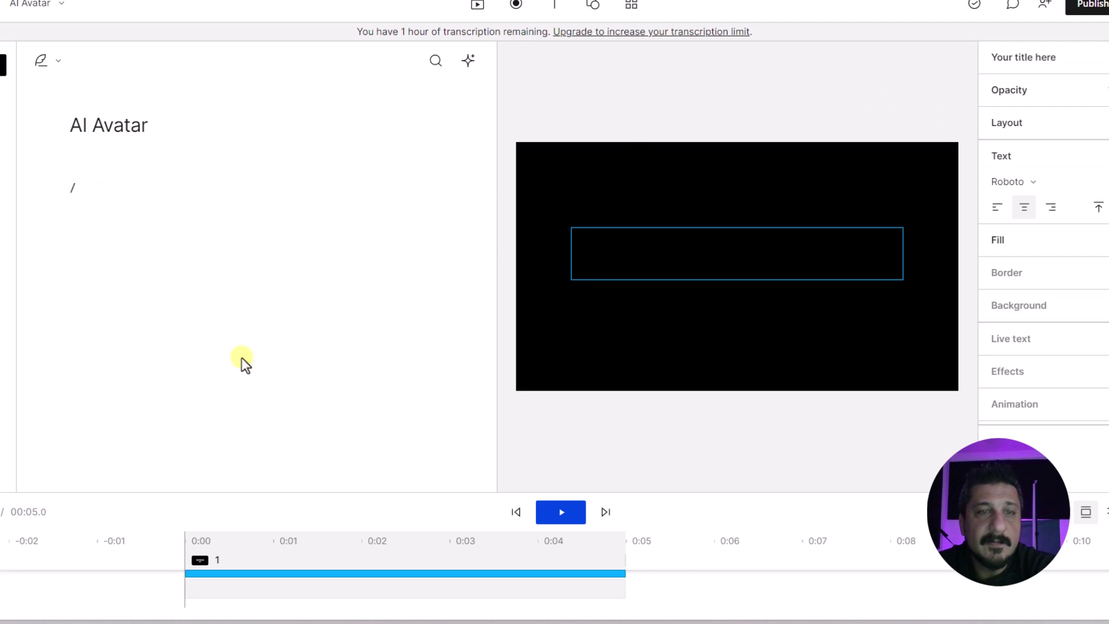